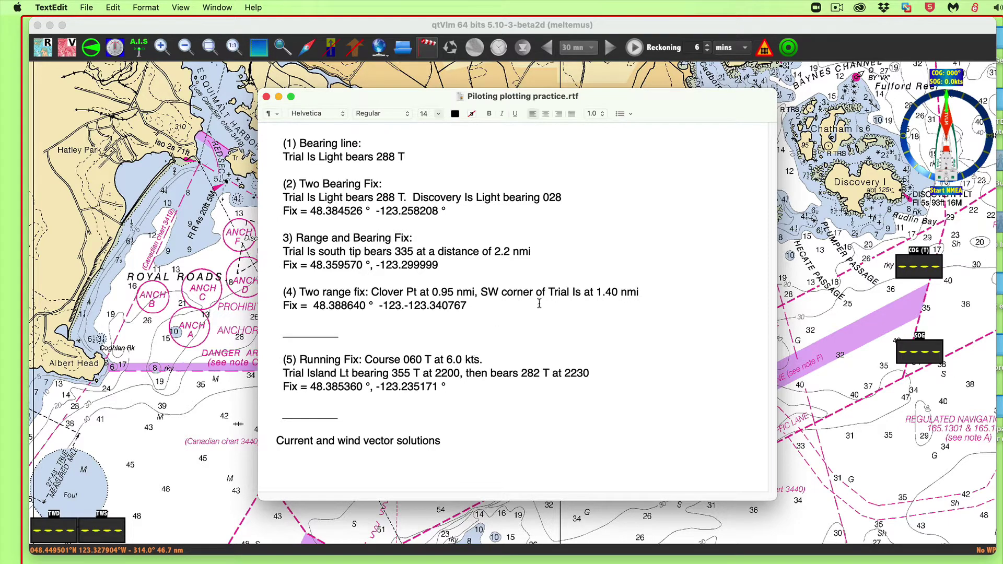
Move the piloting practice notes aside and minimize them to uncover the nautical chart
left_click_drag(667, 99, 718, 104)
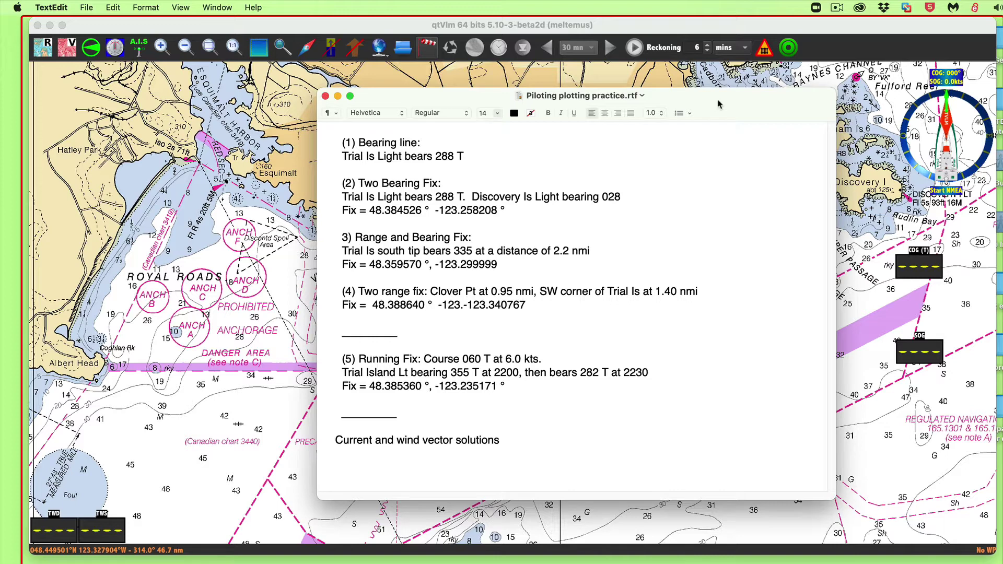
left_click_drag(718, 104, 704, 105)
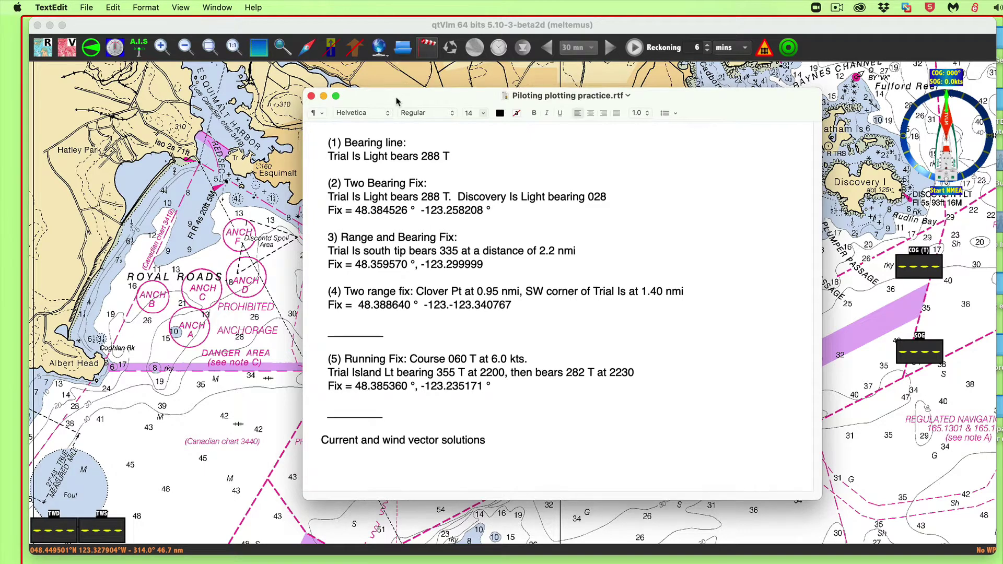
left_click_drag(397, 102, 386, 103)
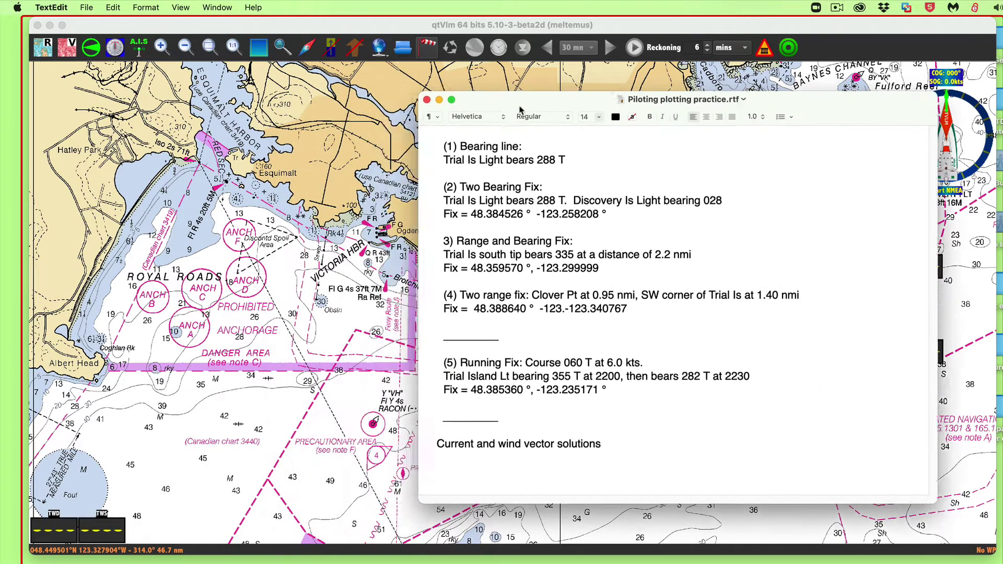
key("super+m")
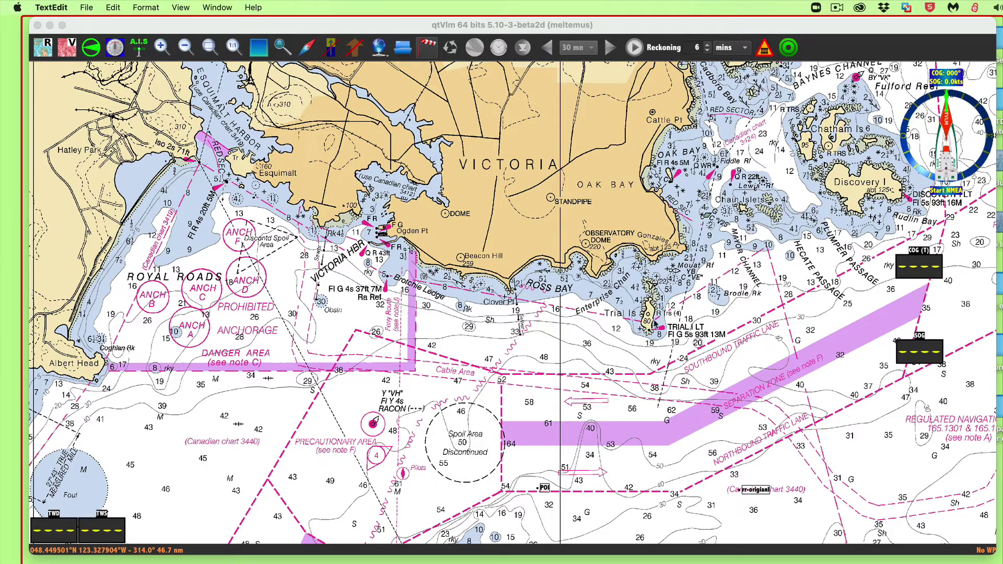
Create a pathway named "Bearing line 1" with the chart showing the waters south of Trial Island
left_click(507, 267)
scroll(507, 268, "down", 6)
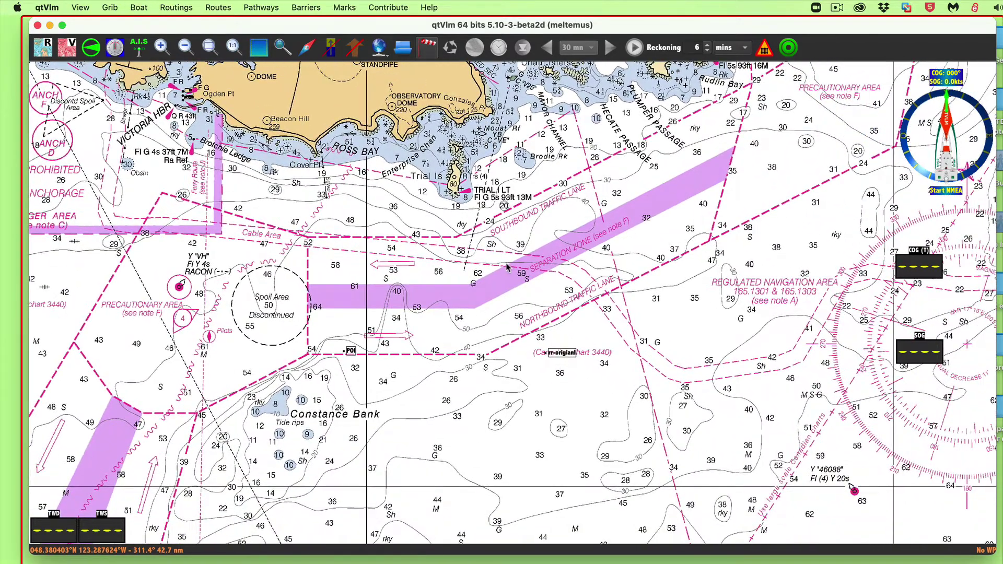
scroll(507, 267, "up", 3)
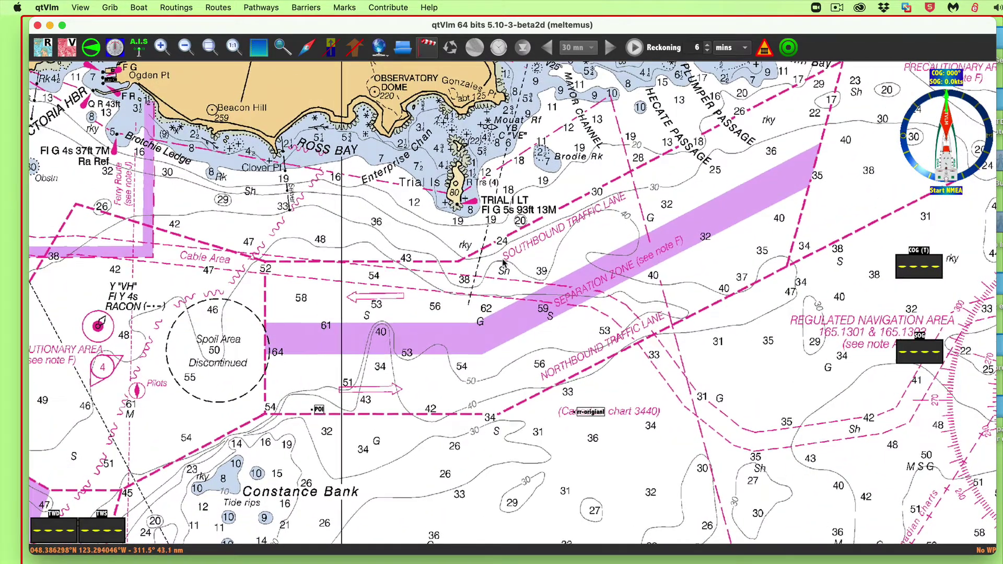
left_click(261, 9)
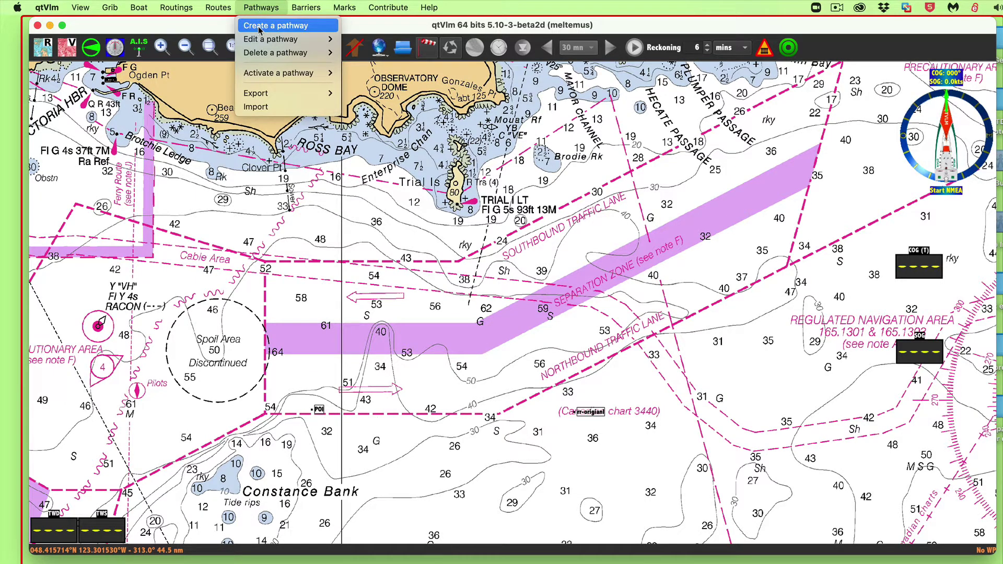
left_click(260, 30)
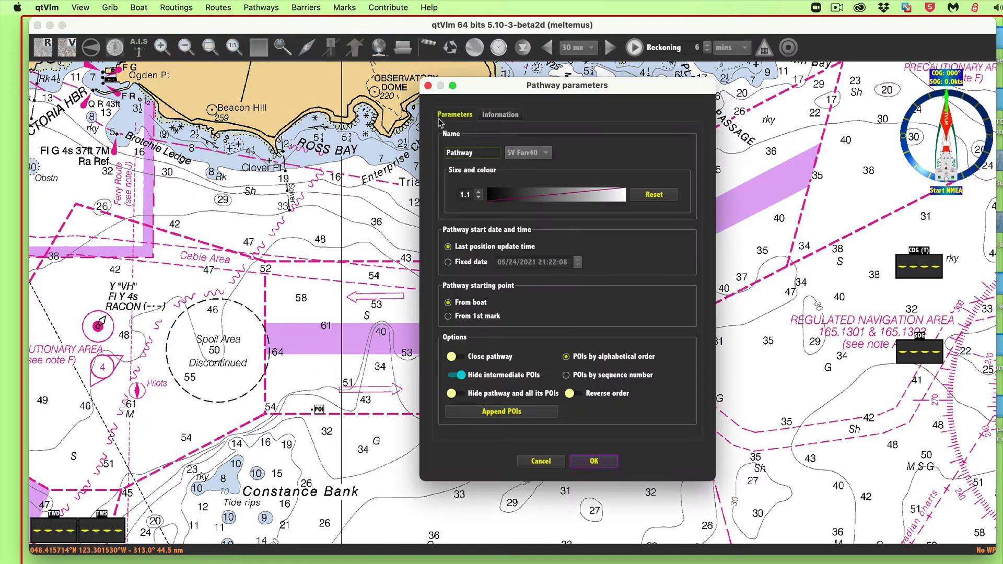
left_click_drag(473, 153, 447, 152)
type("Bearing line 1")
Colour the pathway blue, start it from the 1st mark and turn off hiding of intermediate POIs
left_click(558, 196)
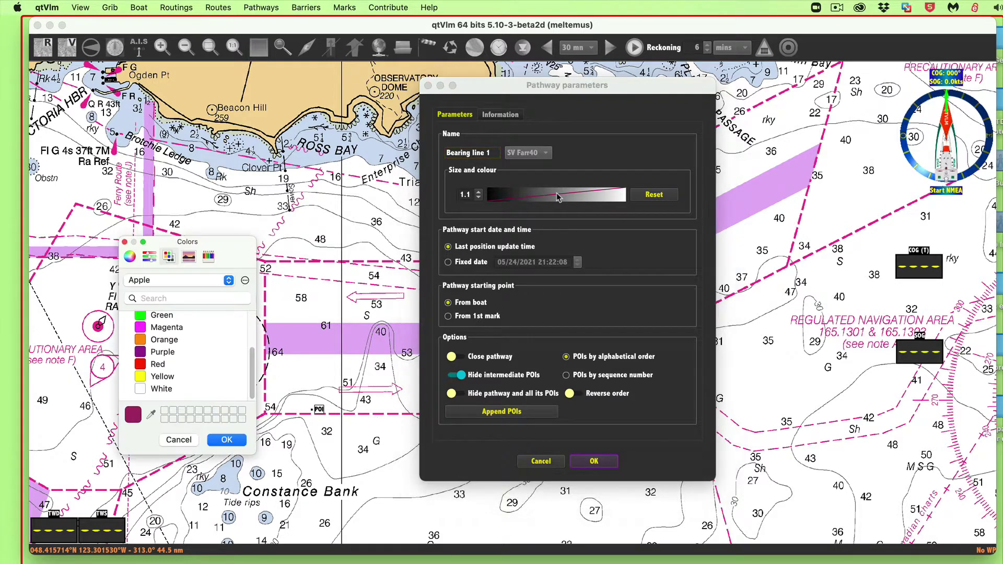
scroll(146, 340, "up", 3)
left_click(149, 336)
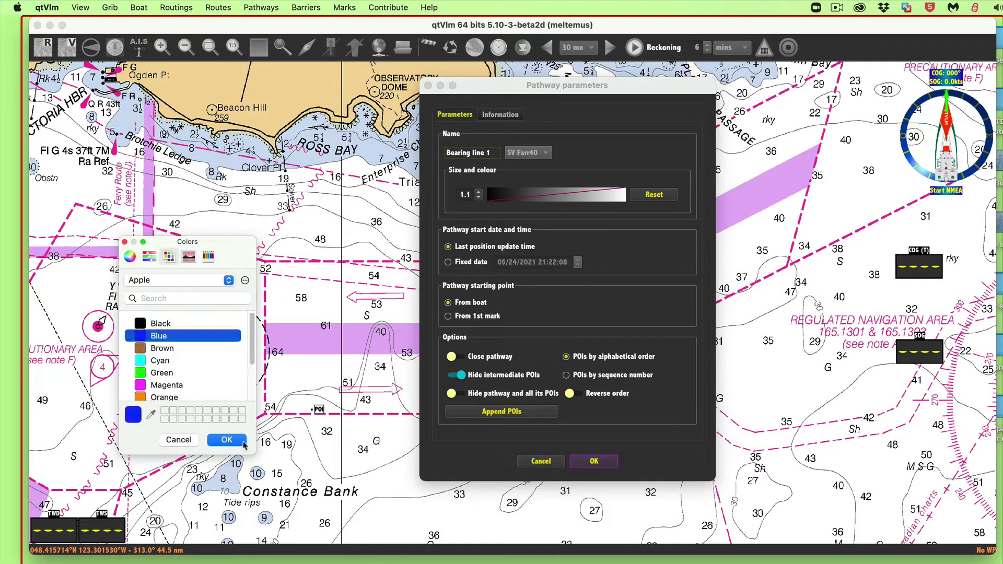
left_click(228, 442)
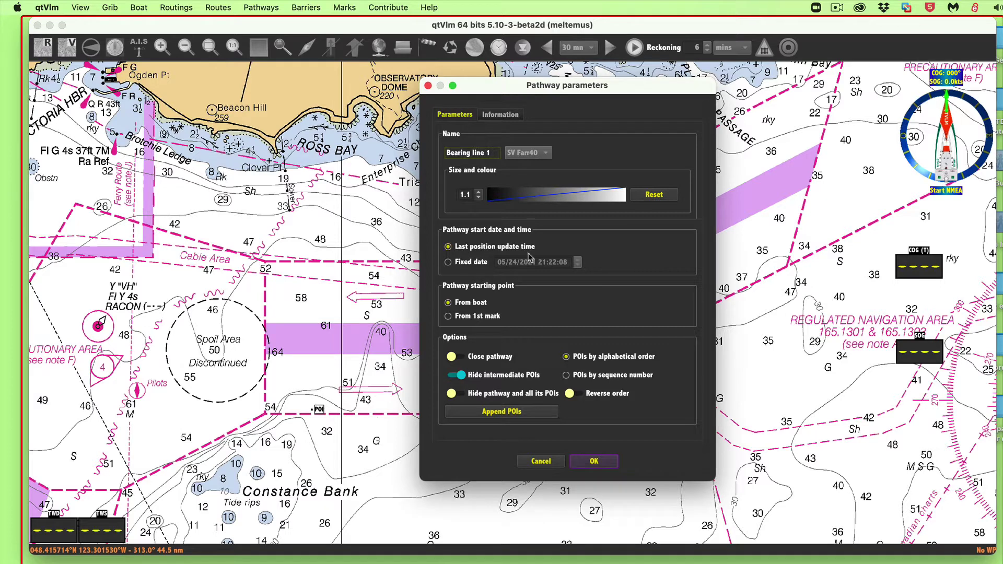
left_click(450, 318)
left_click(457, 380)
Append two POIs to the pathway, one southeast of Trial Island and the other moved onto Trial Island Light
left_click(501, 412)
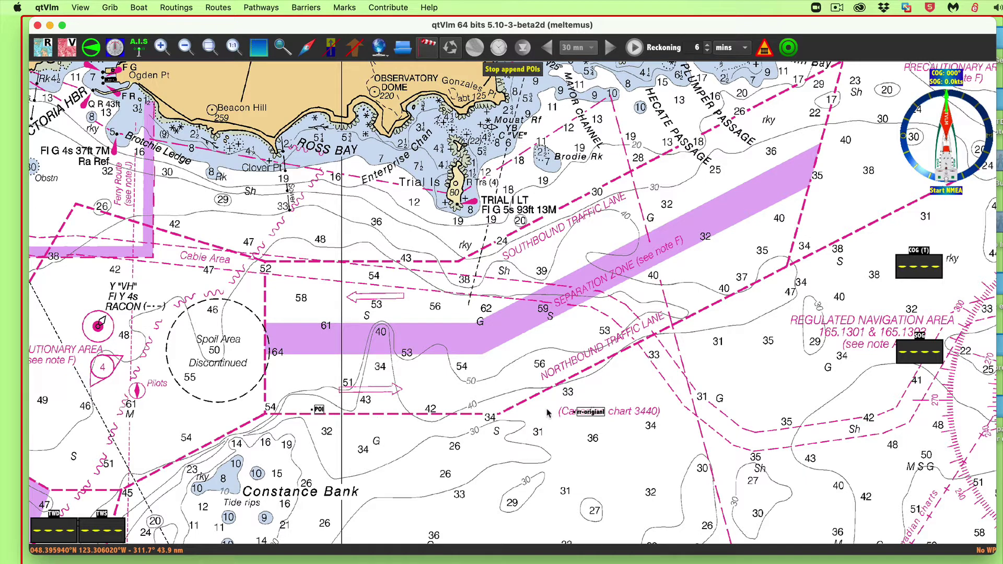
left_click(566, 370)
left_click(472, 219)
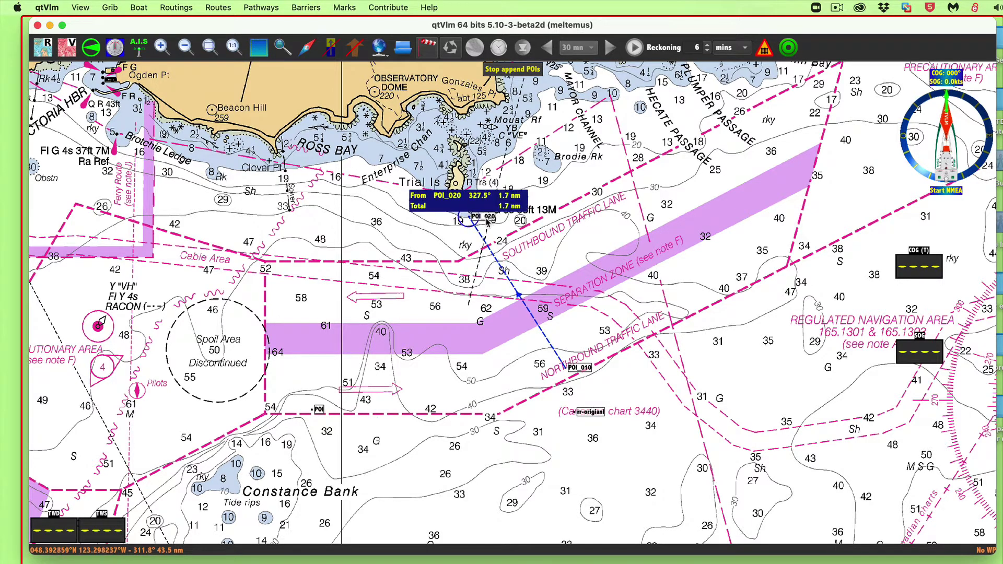
left_click_drag(487, 222, 472, 209)
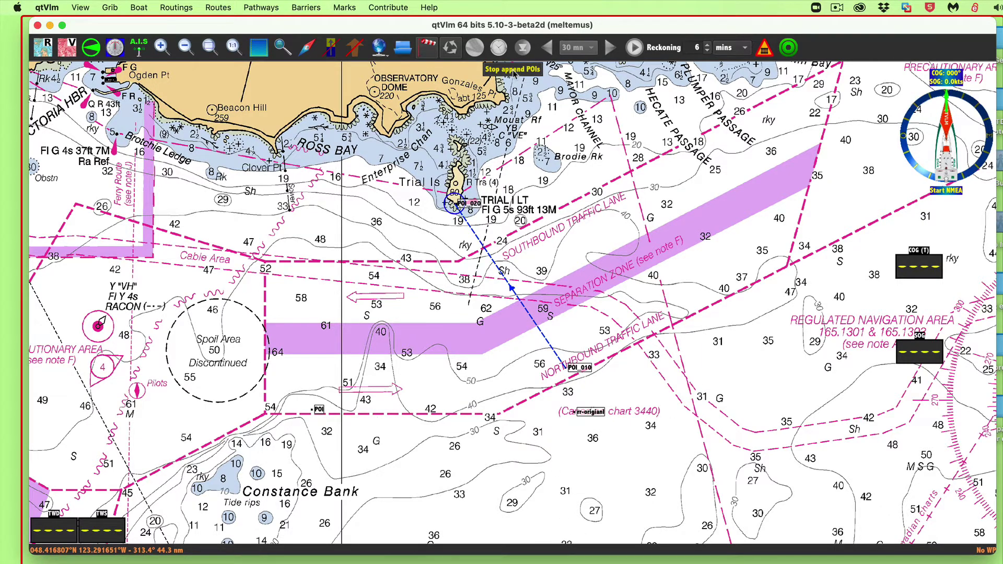
Delete the two unused marks north and east of Constance Bank by selecting the area around them
scroll(566, 395, "up", 1)
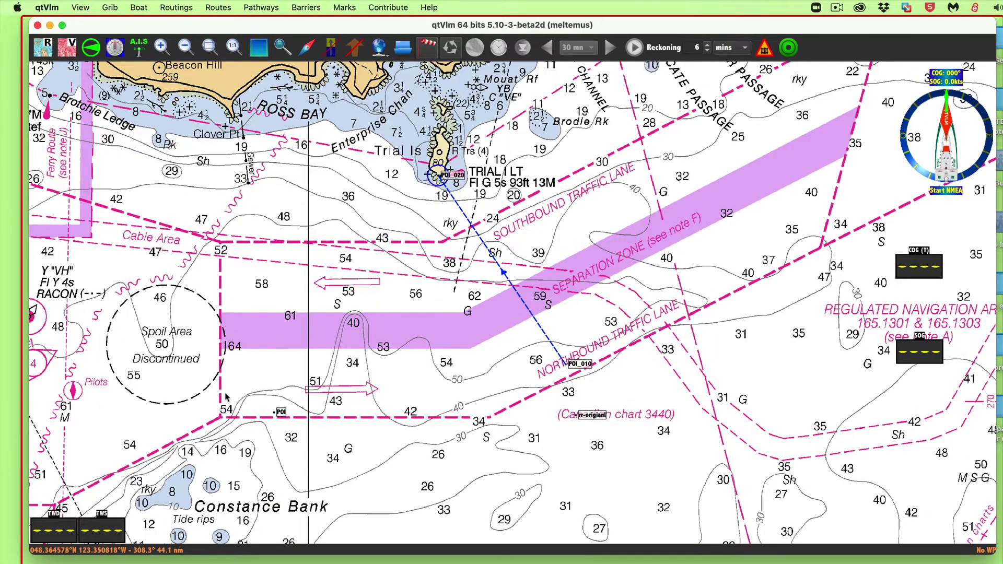
left_click_drag(301, 429, 351, 391)
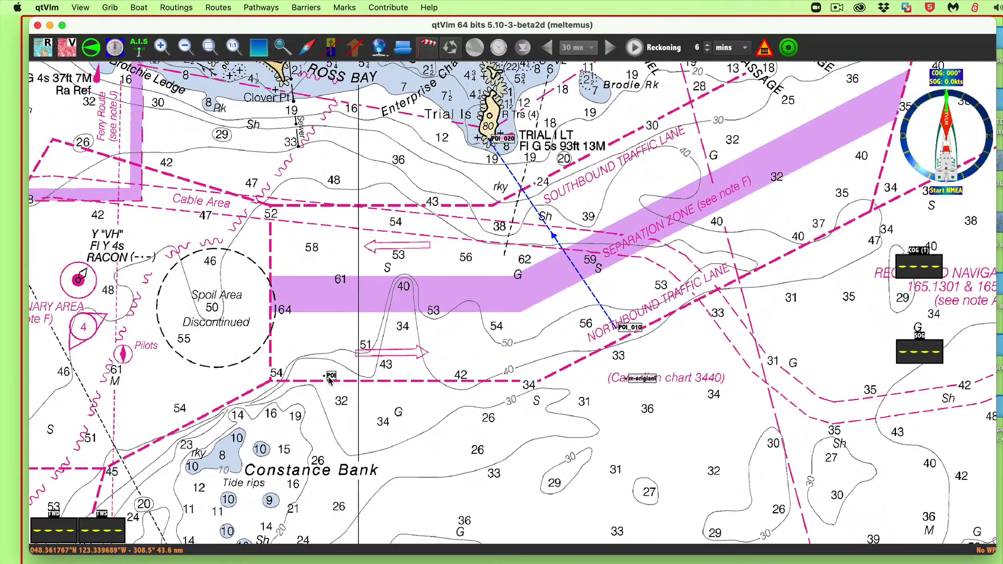
mouse_move(646, 383)
left_click_drag(299, 353, 733, 431)
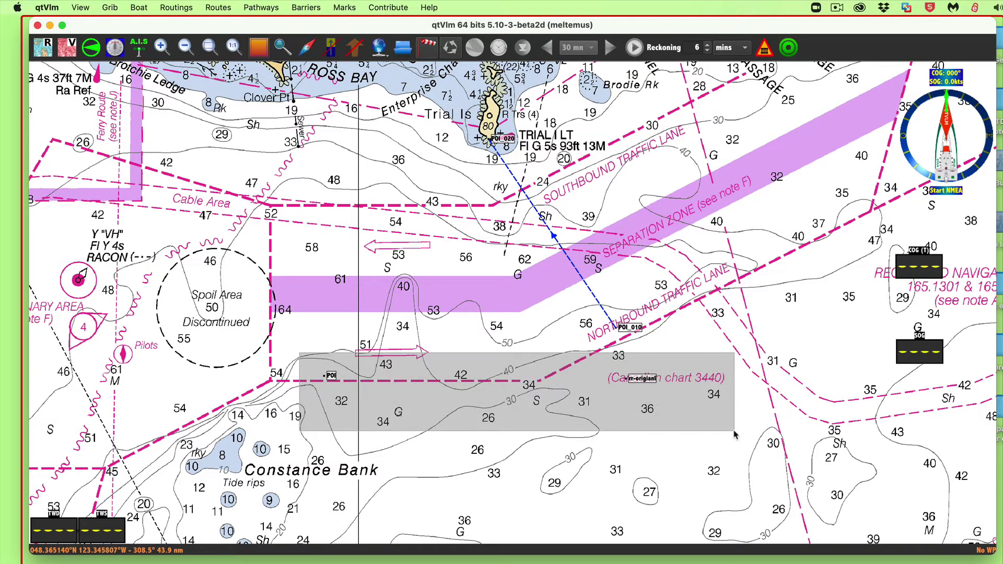
right_click(562, 387)
left_click(591, 396)
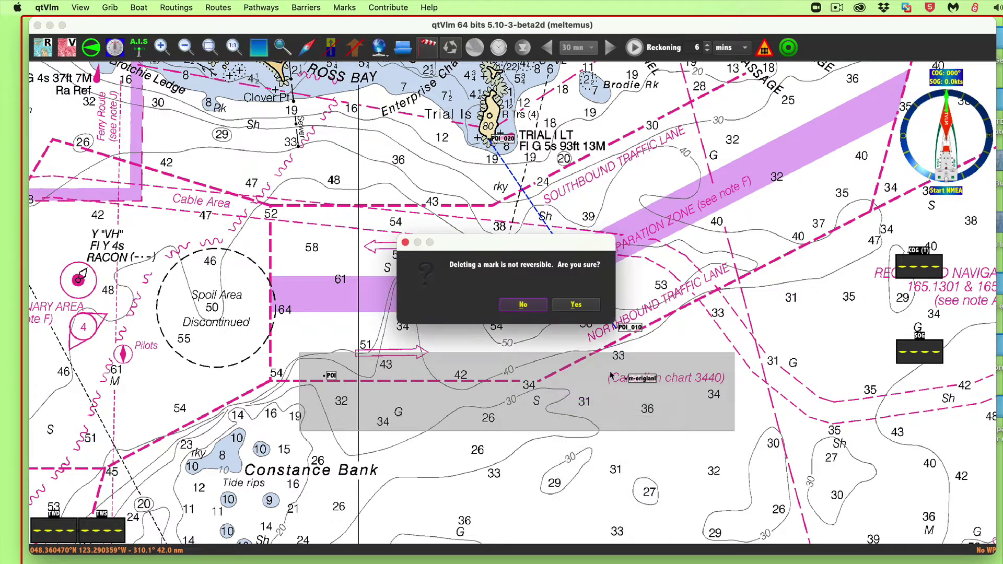
left_click(576, 313)
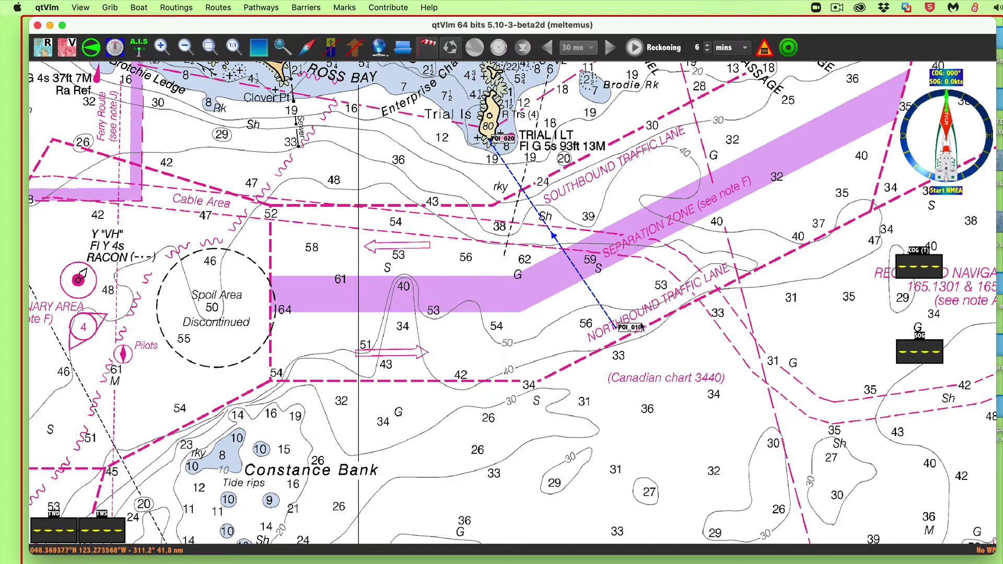
Move the outer POI of Bearing line 1 east so the line bears 288 T on Trial Island Light
mouse_move(639, 328)
left_mouse_down()
mouse_move(721, 236)
mouse_move(763, 217)
mouse_move(908, 220)
mouse_move(914, 188)
mouse_move(903, 273)
left_mouse_up()
scroll(909, 250, "up", 1)
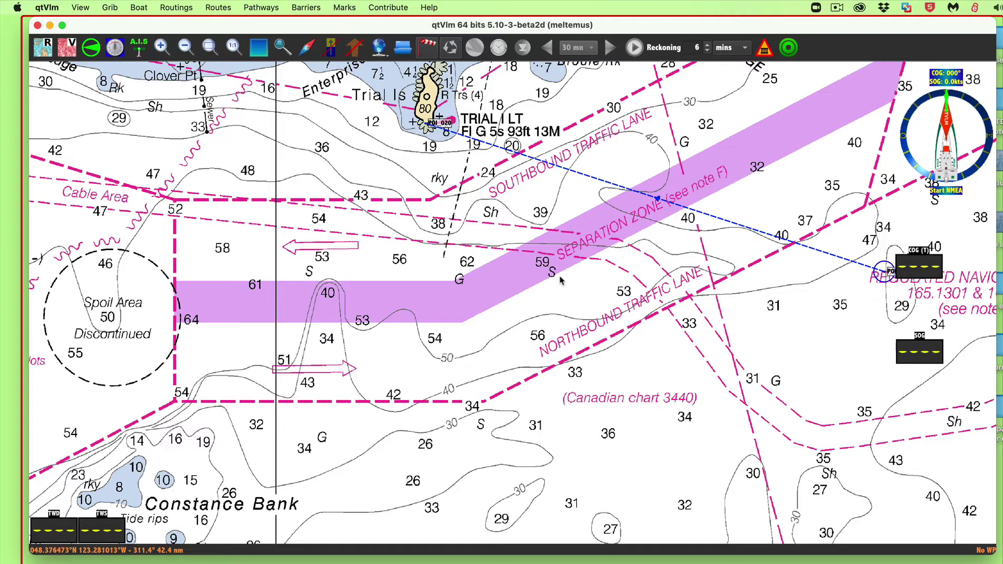
scroll(337, 192, "up", 5)
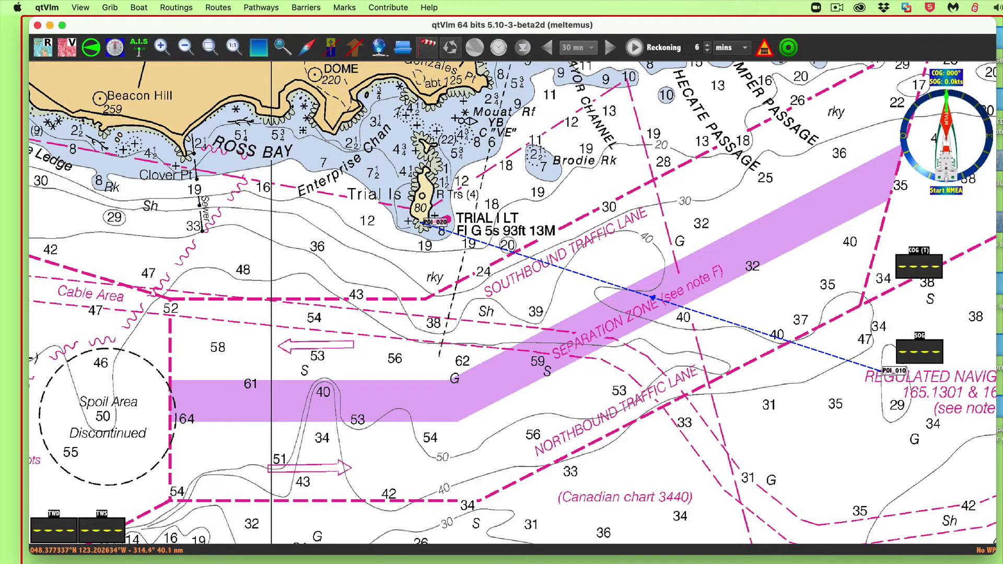
Switch to the practice notes to read the Two Bearing Fix data, and minimize them again
key("super+Tab")
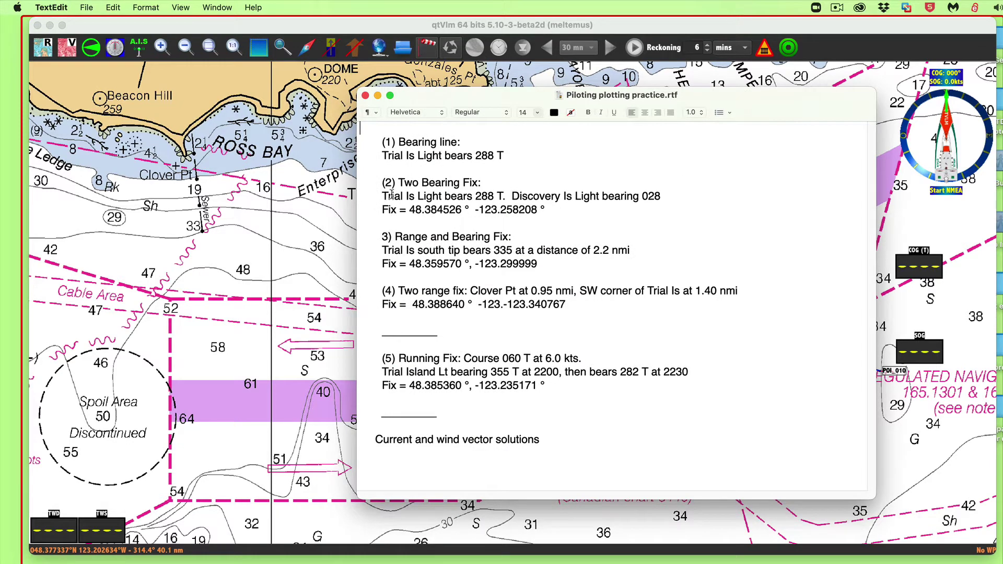
key("super+Up")
key("super+m")
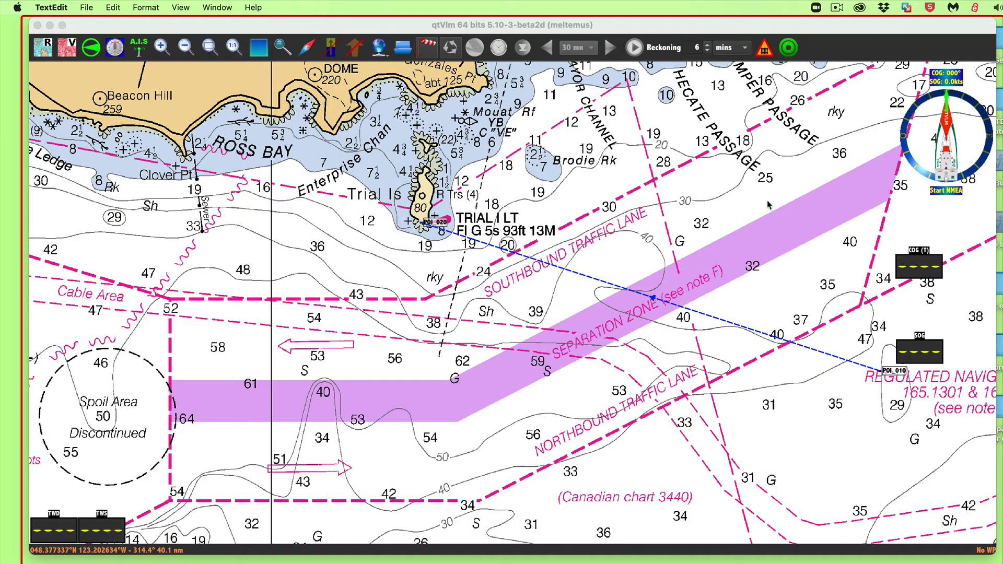
Create a second pathway named "Bearing line 2" and colour it blue
left_click_drag(754, 208, 639, 360)
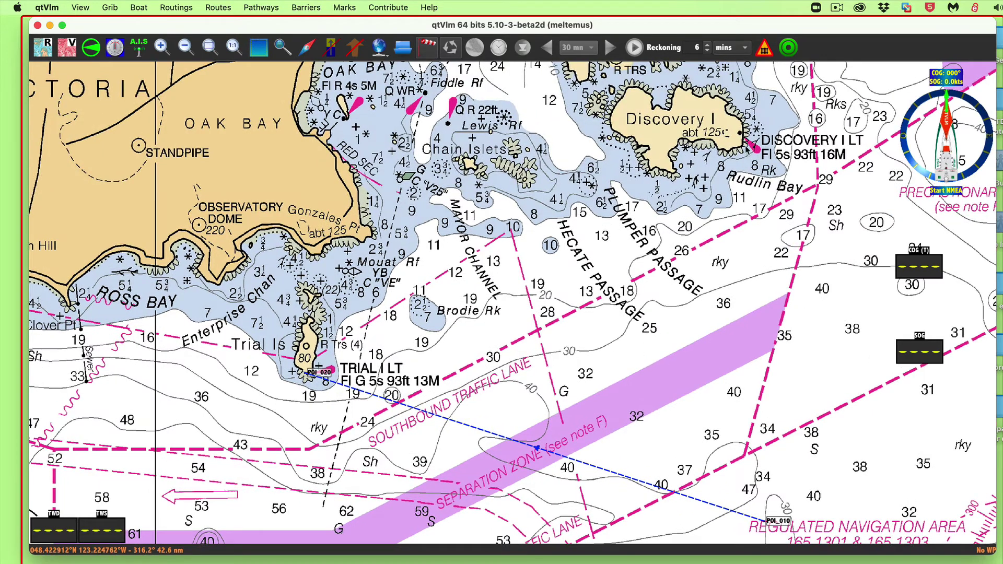
left_click_drag(703, 311, 722, 238)
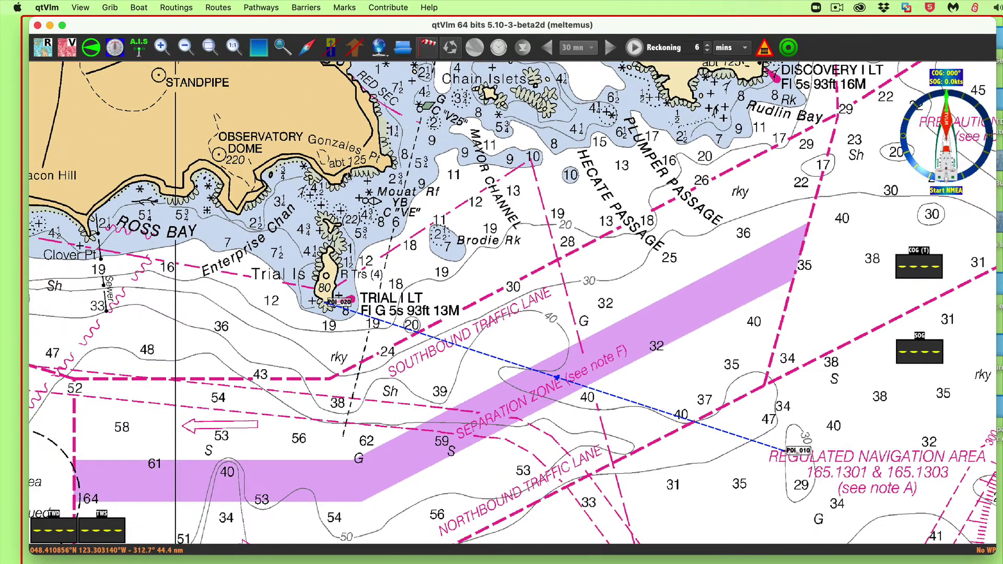
left_click(261, 8)
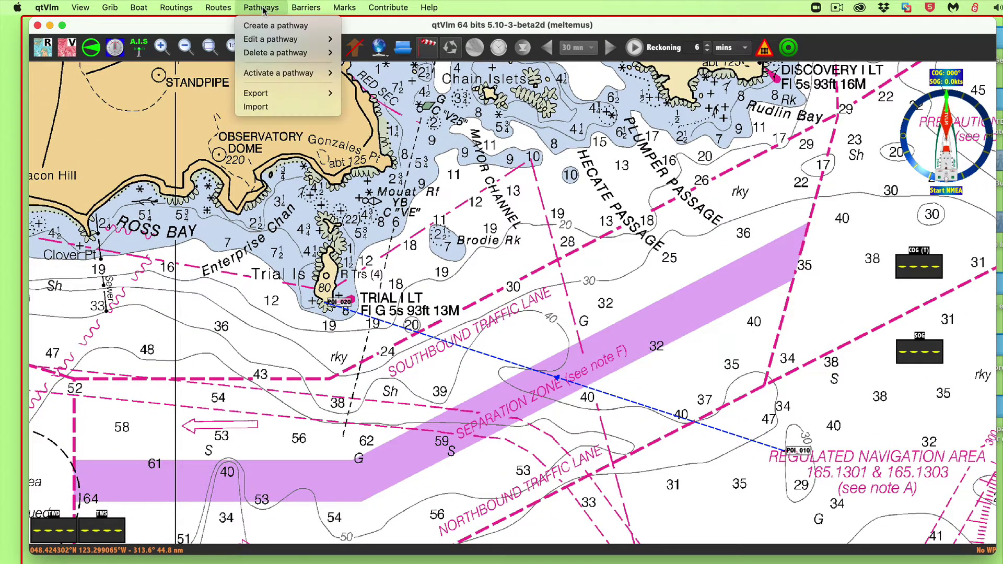
left_click(263, 26)
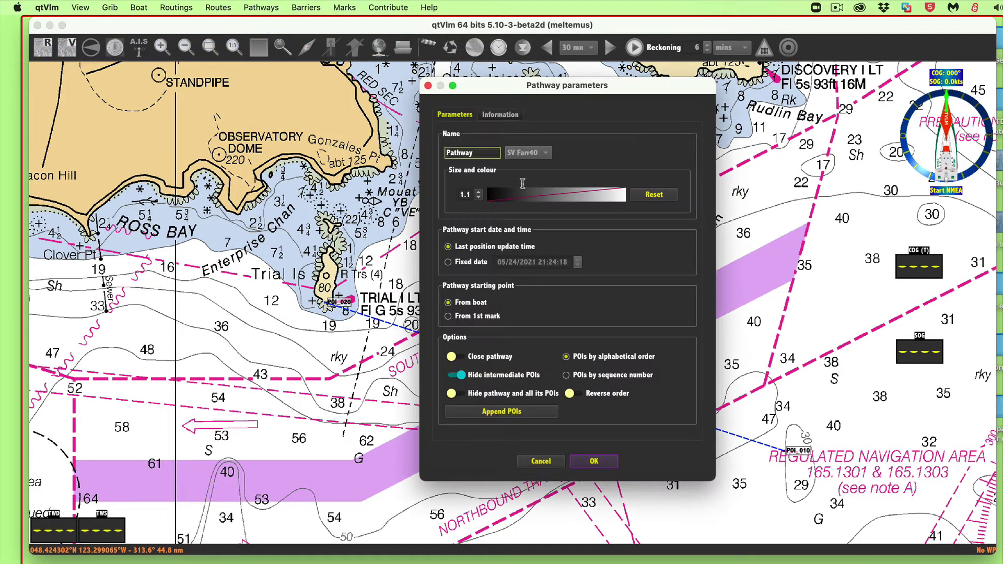
left_click_drag(486, 153, 423, 150)
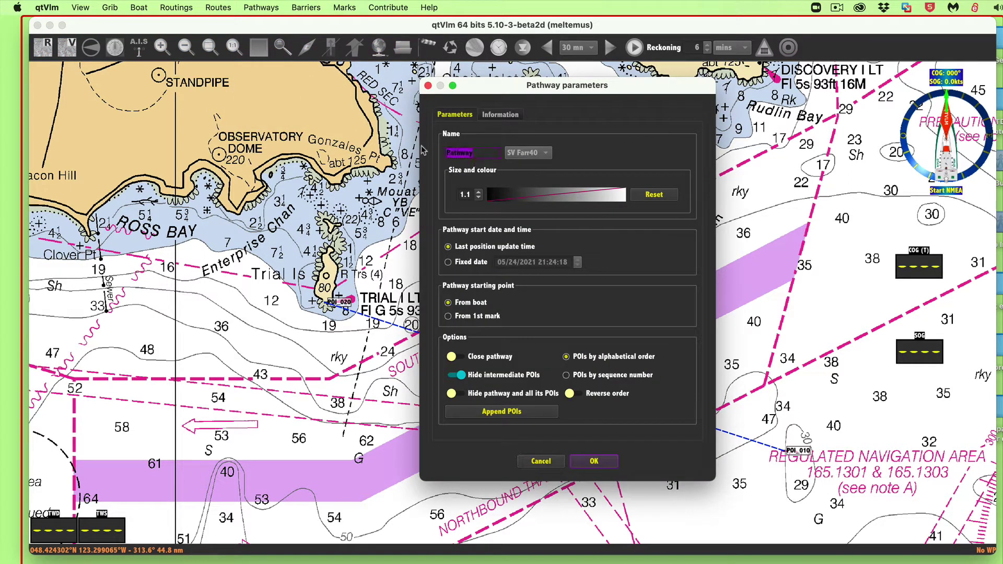
type("Bearing line 2")
left_click(546, 194)
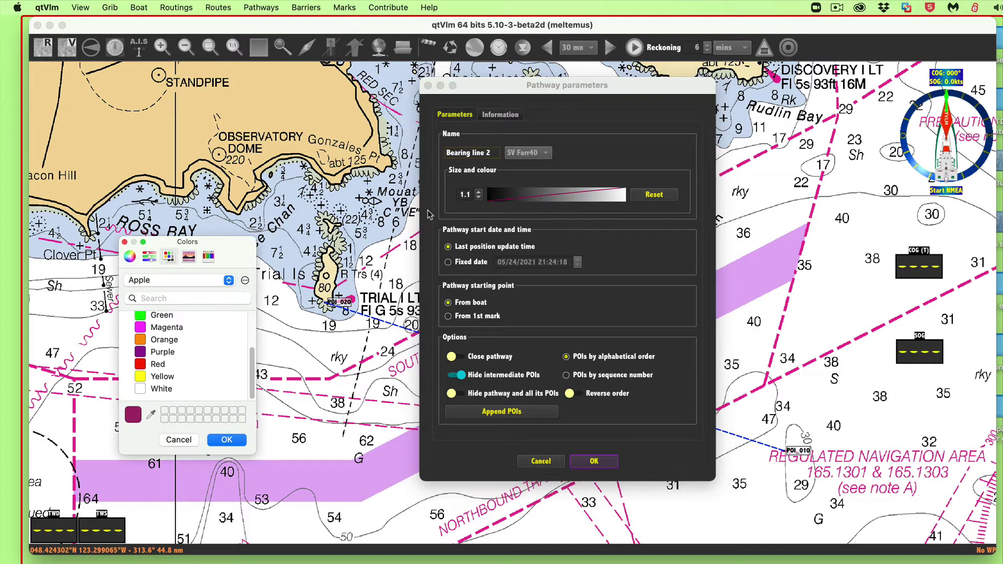
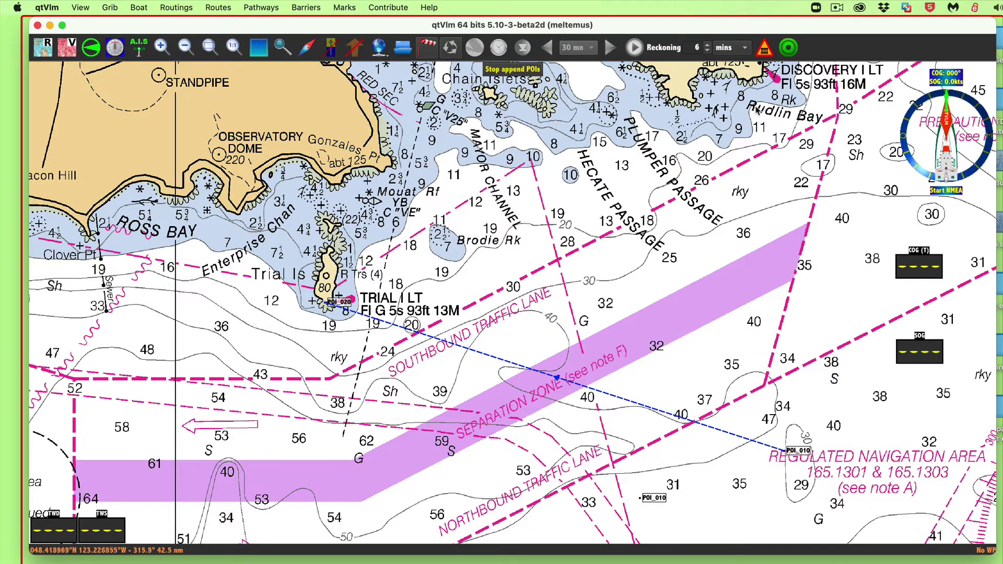
Place the end POI of Bearing line 2 at Discovery Island and fine-tune its position onto the light
left_click(762, 65)
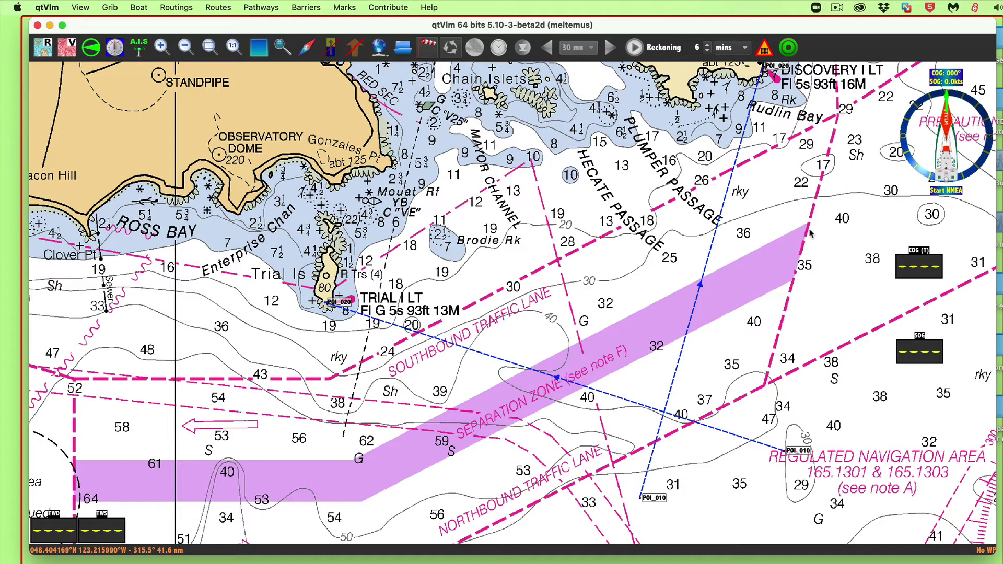
scroll(798, 216, "up", 3)
scroll(734, 170, "up", 4)
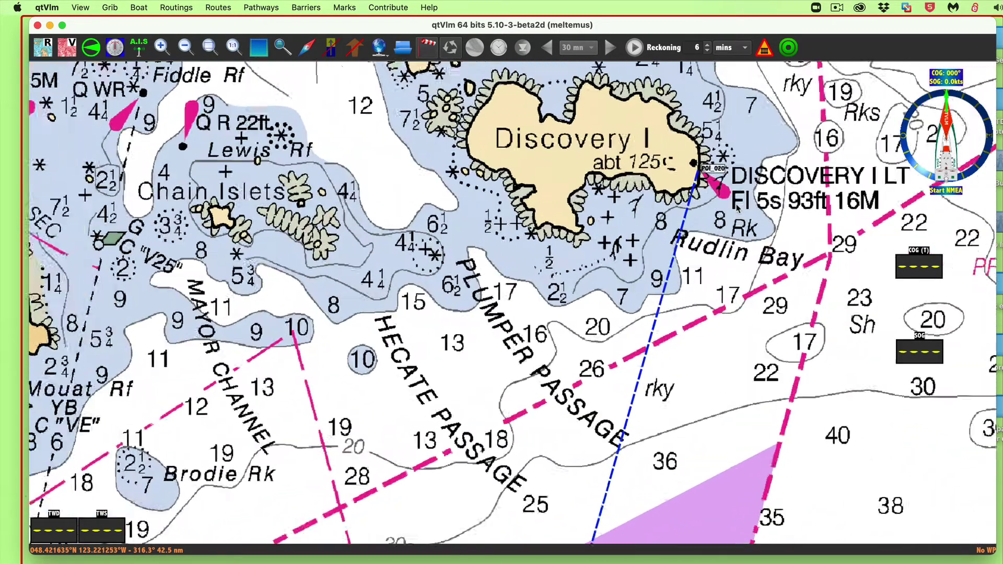
scroll(734, 170, "up", 2)
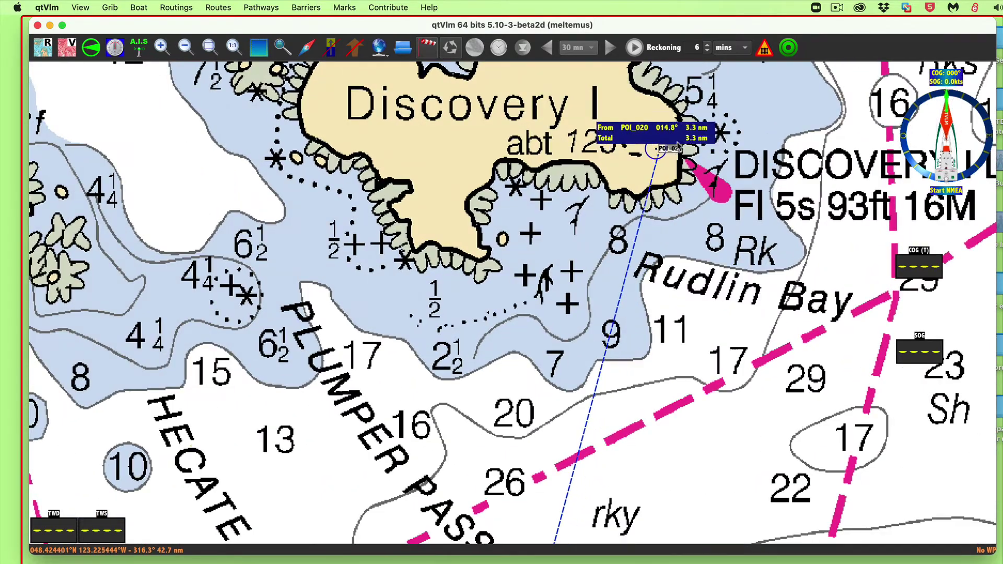
left_click_drag(713, 131, 692, 145)
scroll(791, 353, "down", 5)
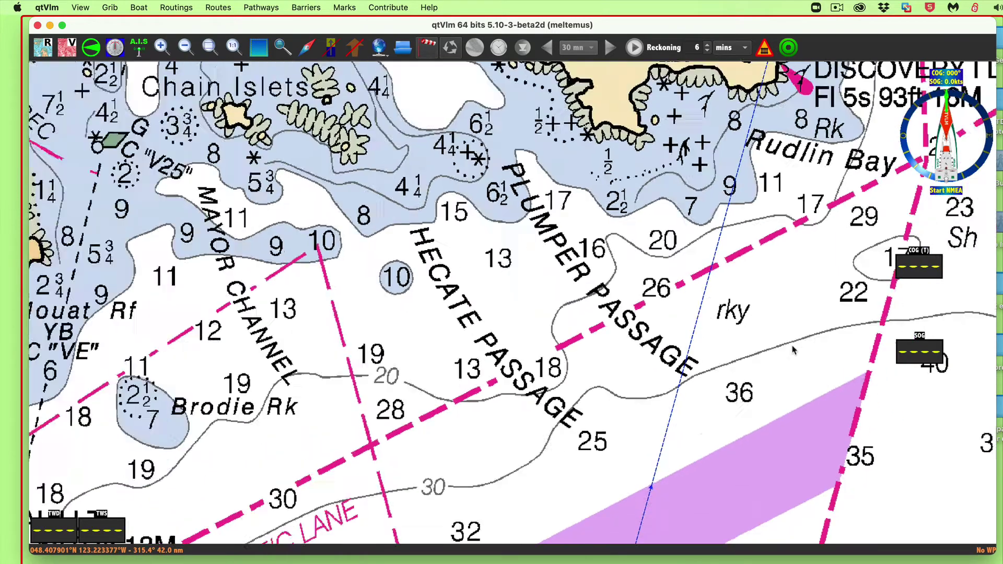
scroll(787, 427, "down", 5)
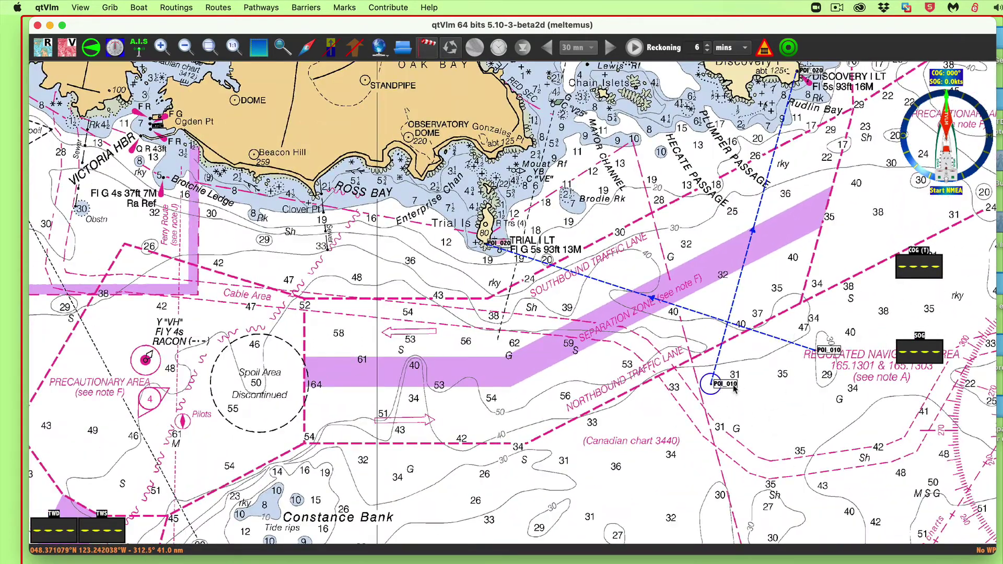
Move the outer POI of Bearing line 2 southwest until the line bears about 028 T on Discovery Island Light
mouse_move(743, 387)
mouse_move(742, 387)
left_mouse_down()
mouse_move(730, 387)
mouse_move(741, 389)
left_mouse_up()
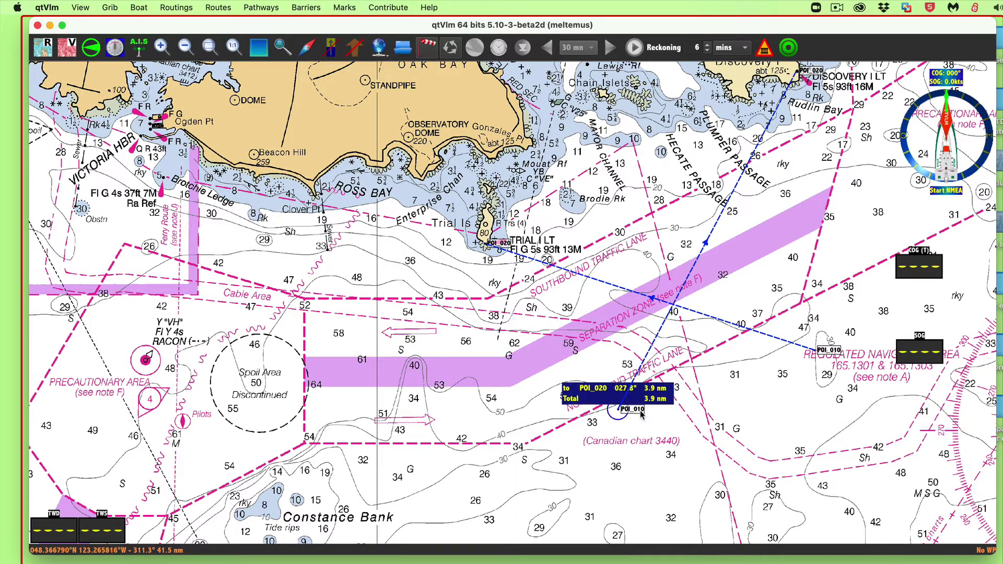
left_click(641, 413)
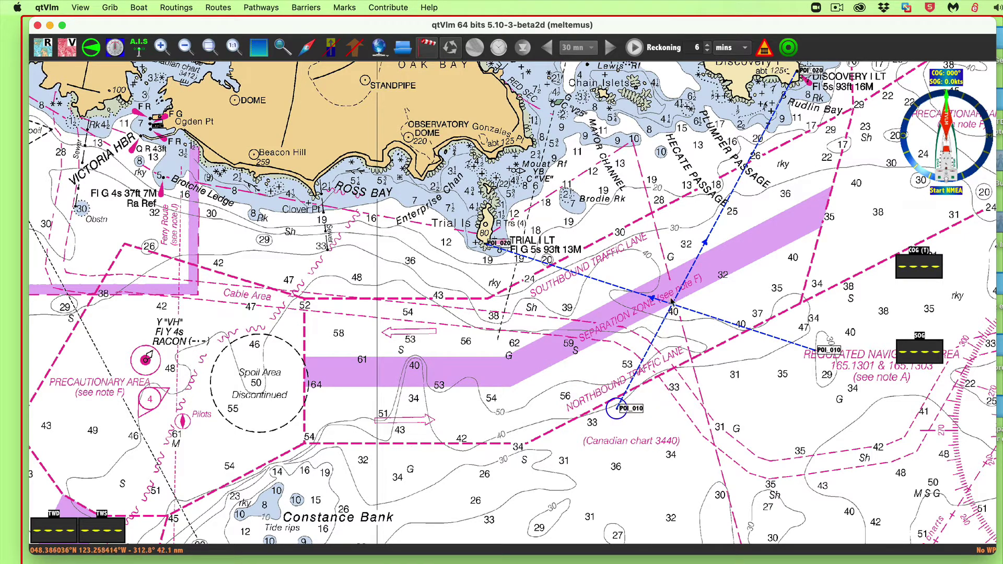
Add a POI mark at the intersection of the two bearing lines, at about 48.385° N, 123.258° W
right_click(708, 301)
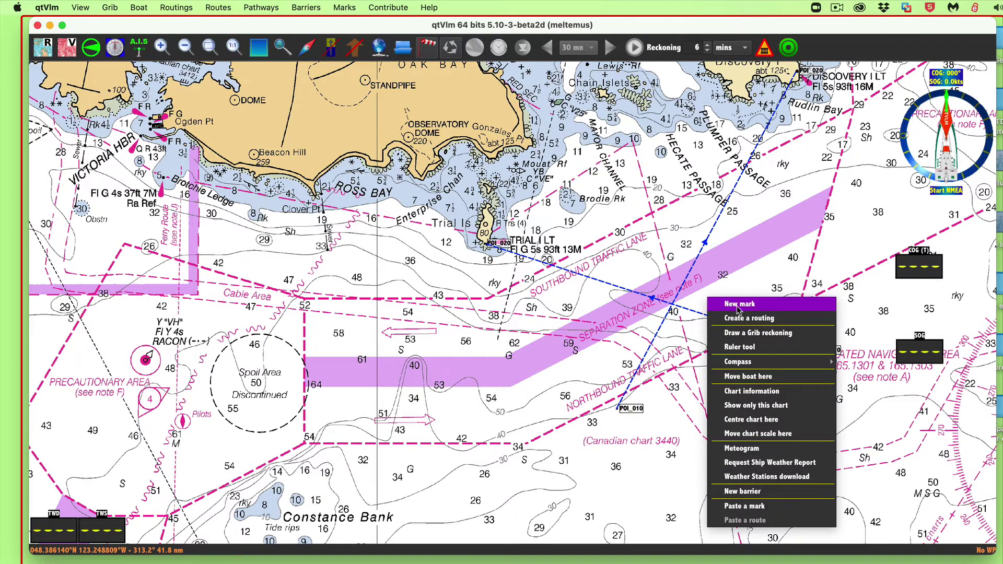
left_click(728, 305)
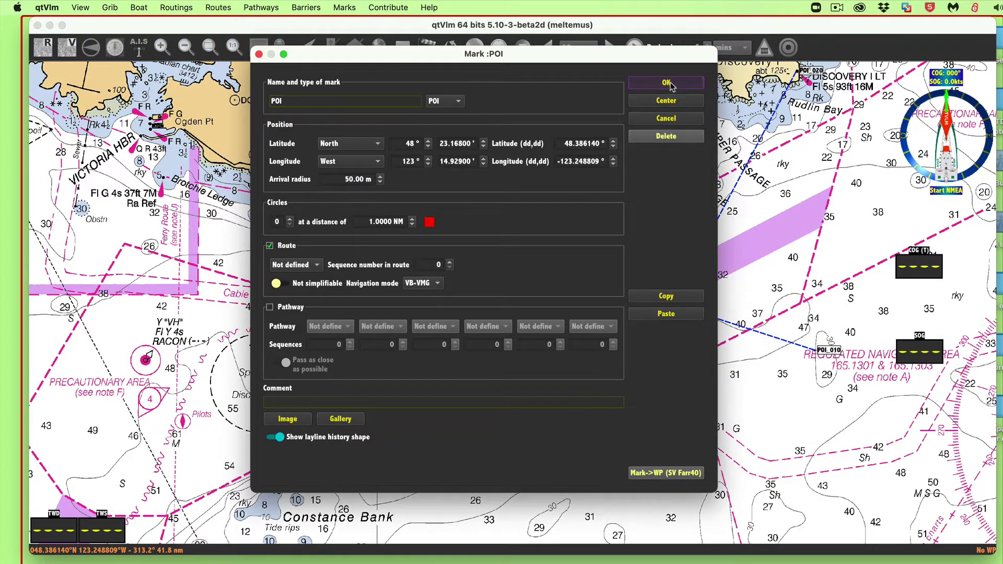
left_click(666, 83)
left_click_drag(718, 302, 684, 306)
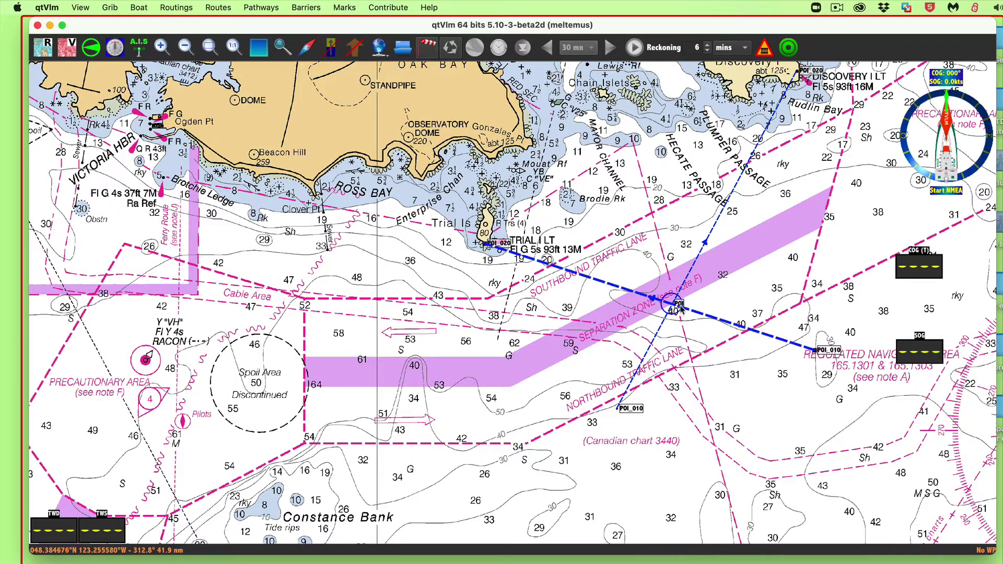
Open the intersection mark's properties to read the latitude and longitude of the fix, and close them again
right_click(681, 304)
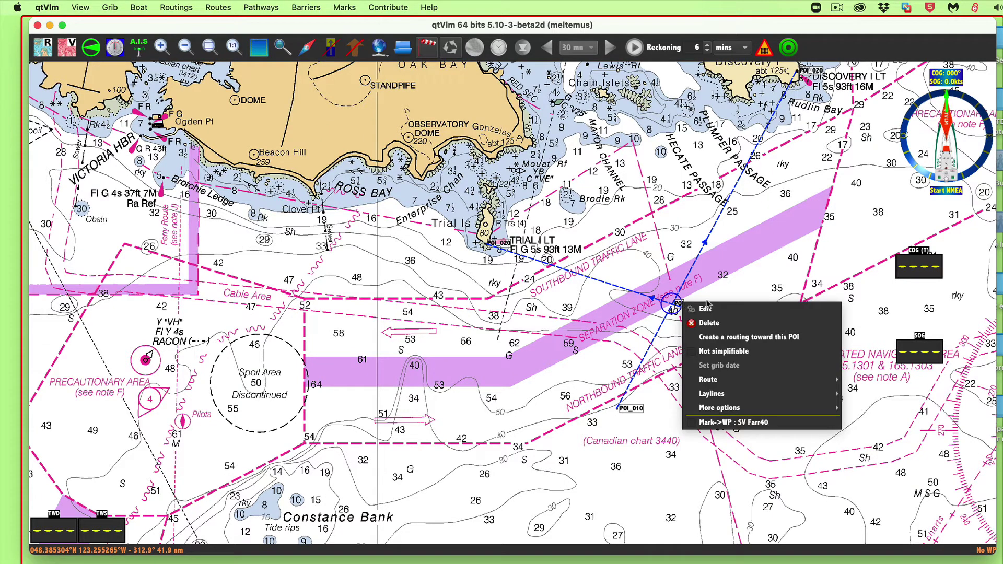
left_click(708, 308)
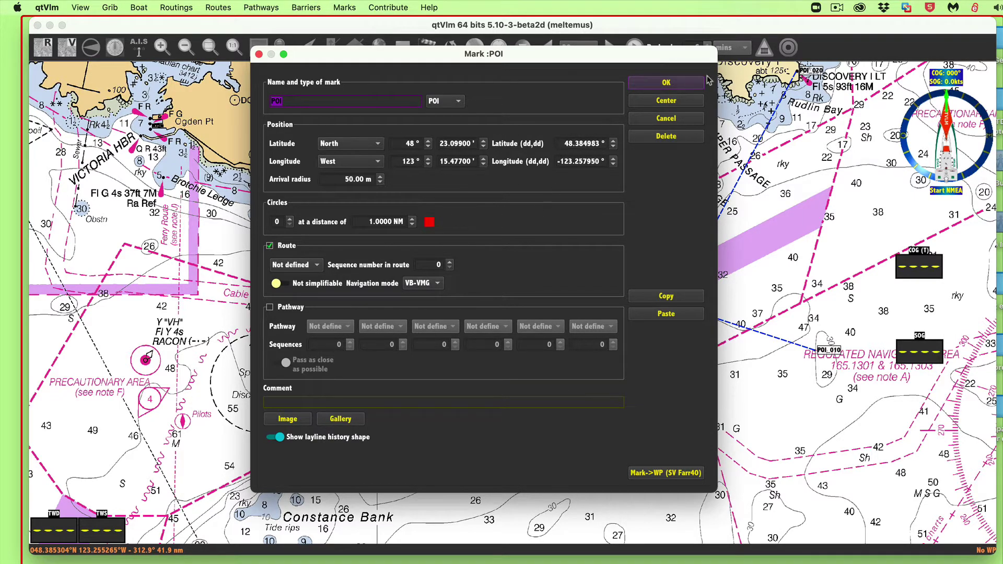
left_click(682, 84)
Disable "Allow POIs to be moved immediately" in the preferences and try moving the outer POI of Bearing line 2
left_click_drag(694, 416, 659, 376)
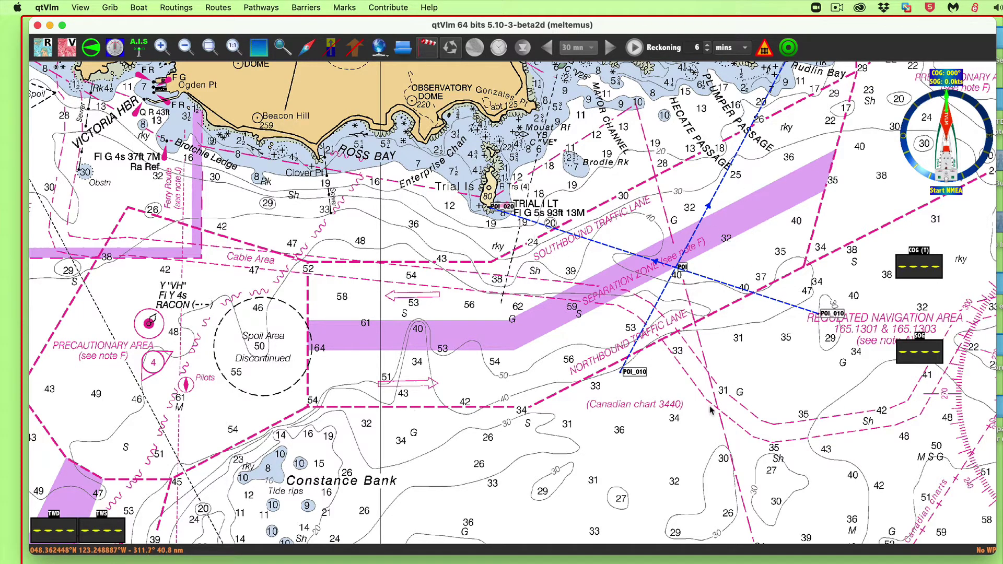
left_click_drag(461, 366, 594, 375)
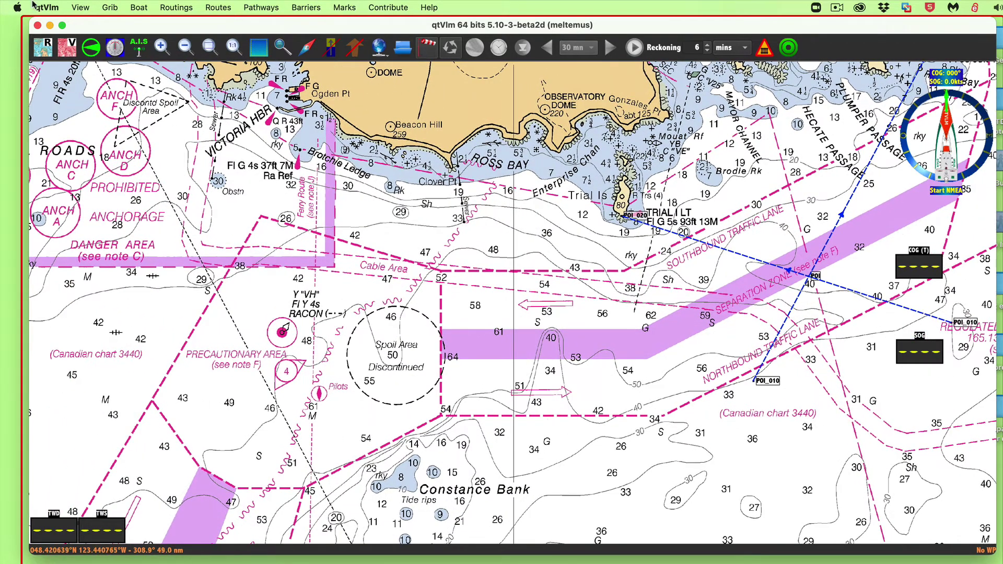
left_click(46, 8)
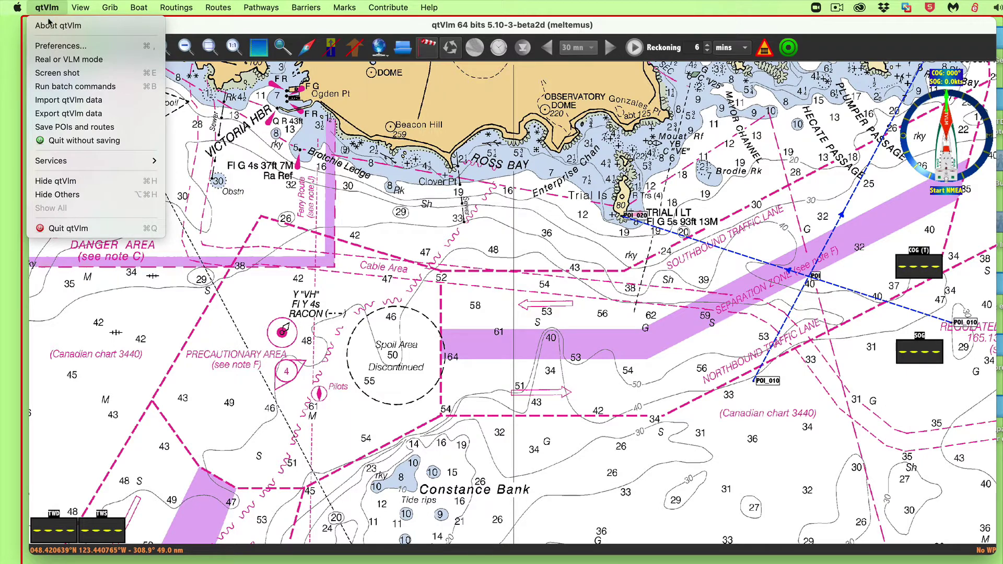
left_click(41, 48)
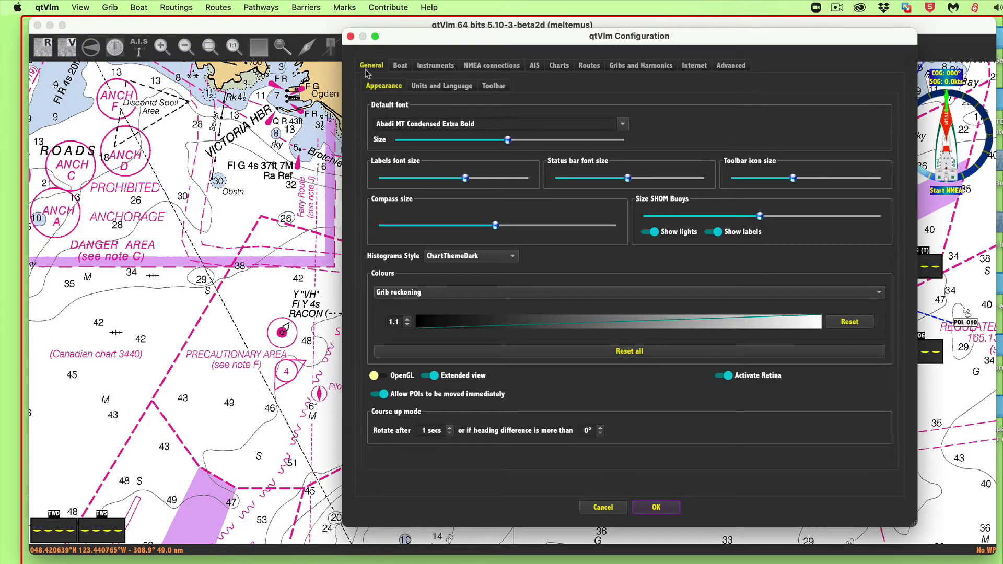
left_click(385, 397)
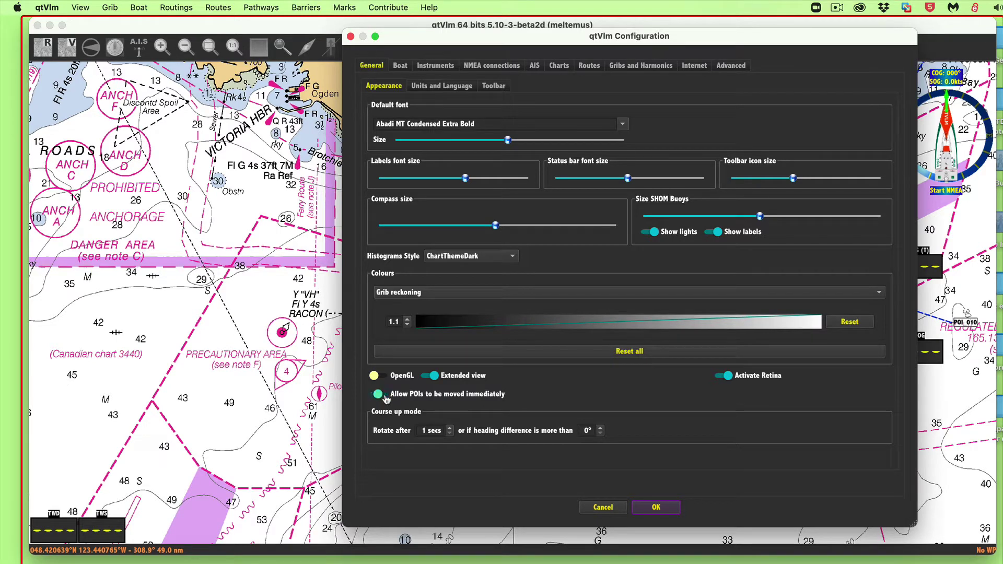
left_click(657, 506)
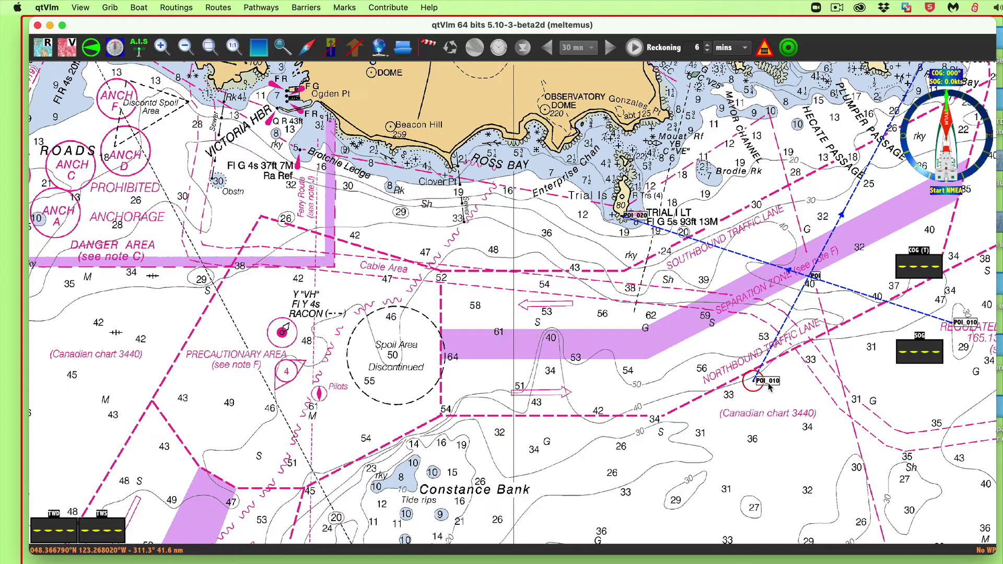
left_click(769, 385)
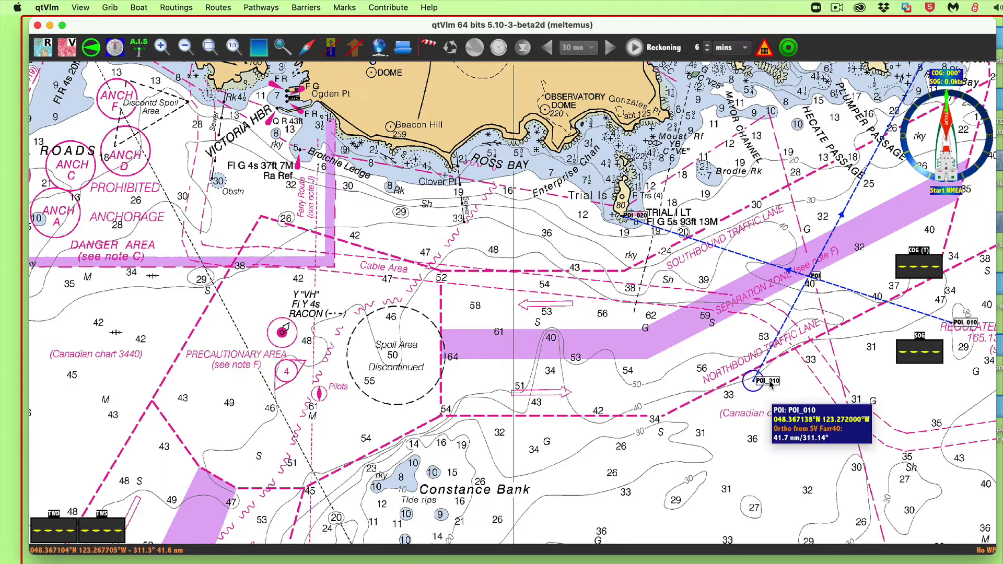
left_click_drag(770, 385, 782, 393)
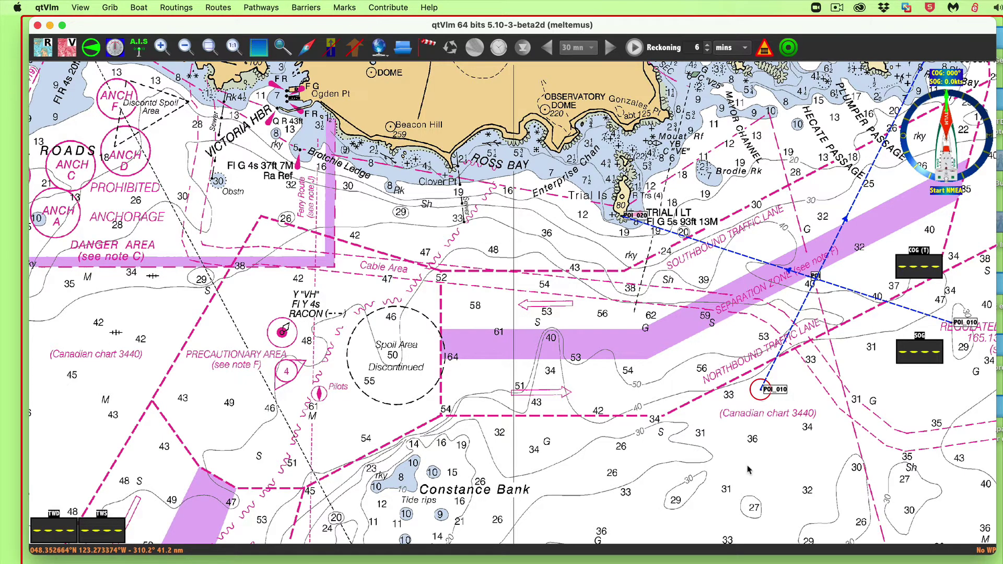
Re-enable "Allow POIs to be moved immediately" in the general preferences
left_click(45, 8)
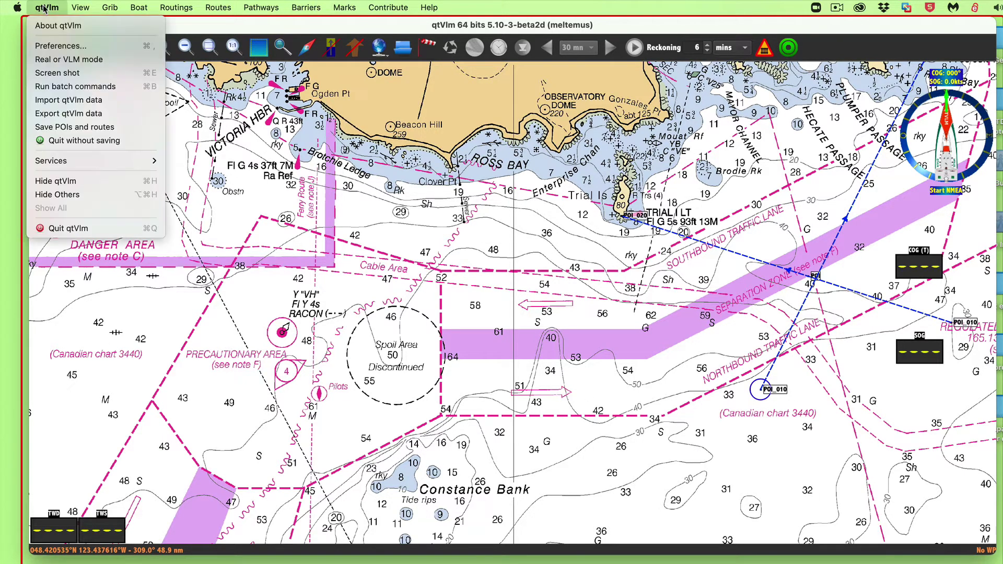
left_click(56, 46)
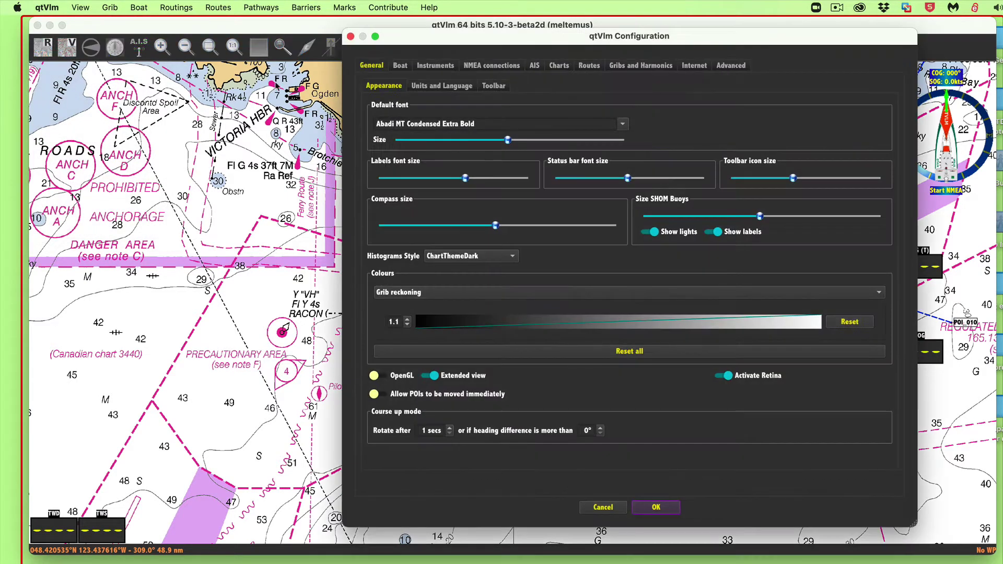
left_click(405, 397)
left_click(657, 508)
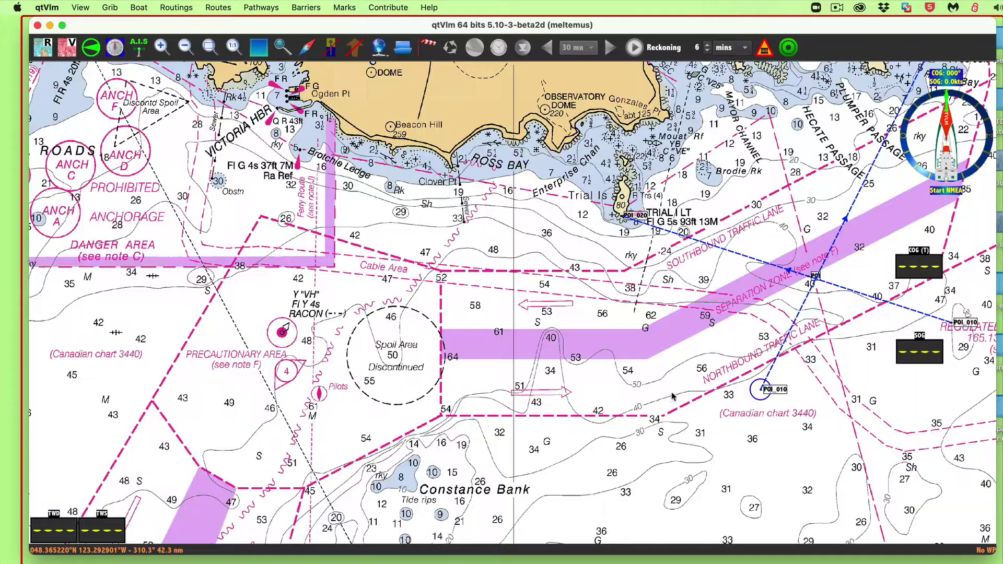
Select the chart area enclosing both bearing lines and the fix mark, and delete all marks inside it
left_click_drag(660, 514, 418, 418)
scroll(418, 418, "down", 2)
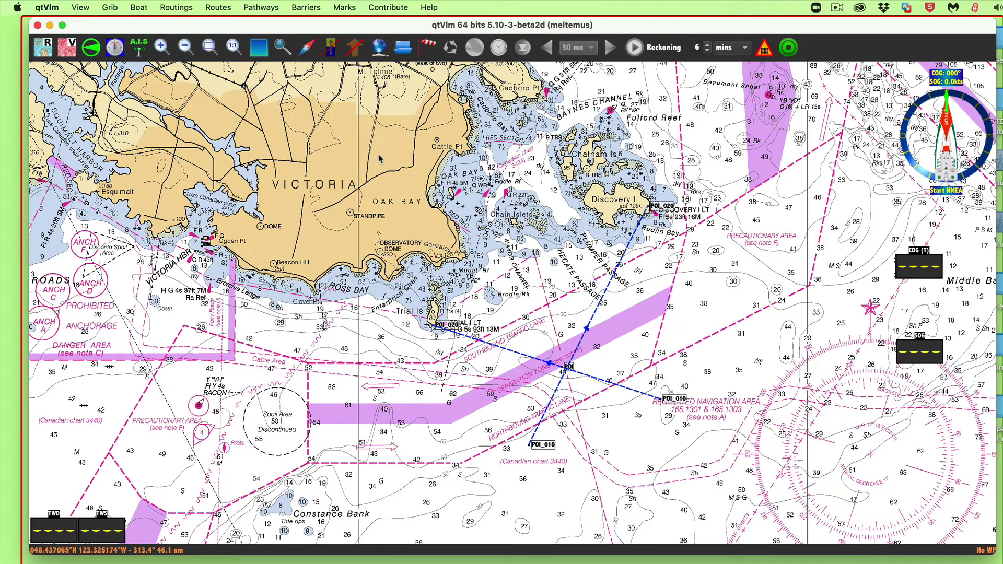
left_click_drag(379, 154, 814, 486)
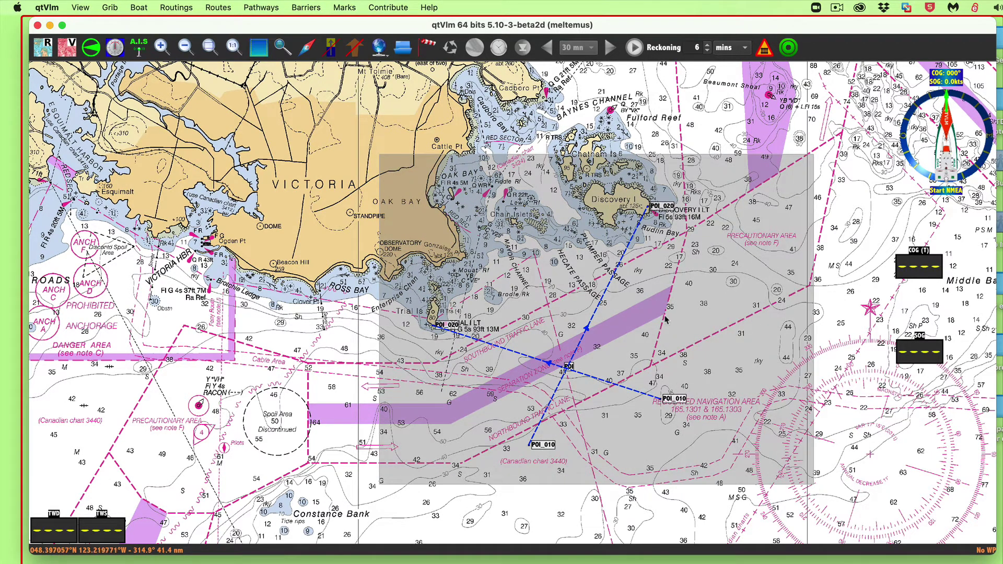
right_click(669, 312)
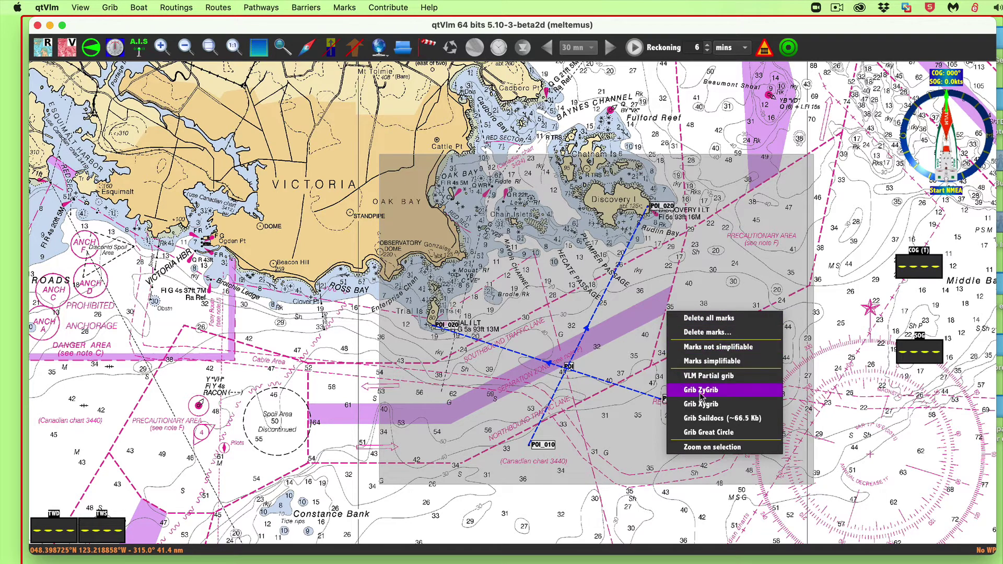
left_click(642, 334)
left_click(259, 54)
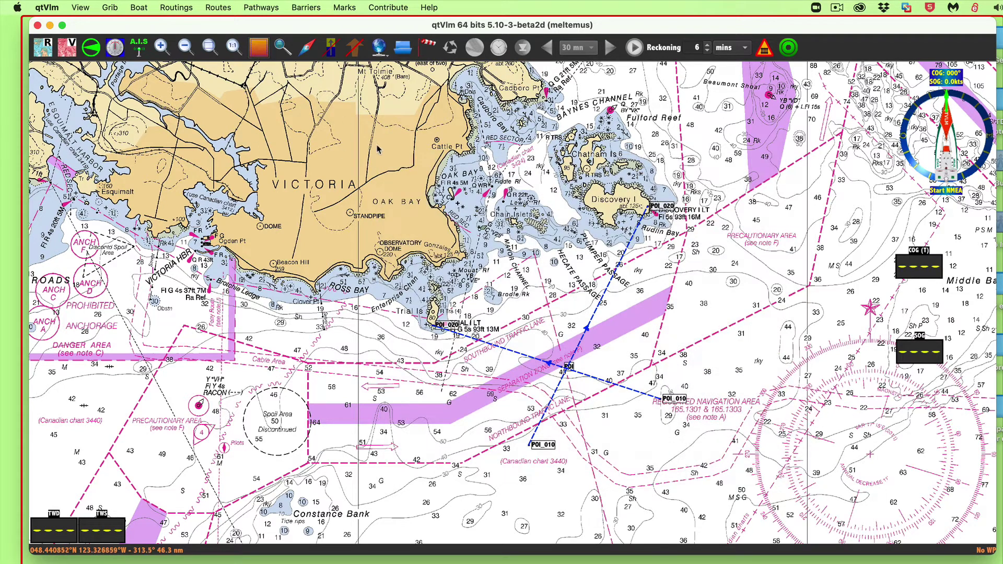
left_click_drag(380, 222, 731, 448)
left_click(259, 48)
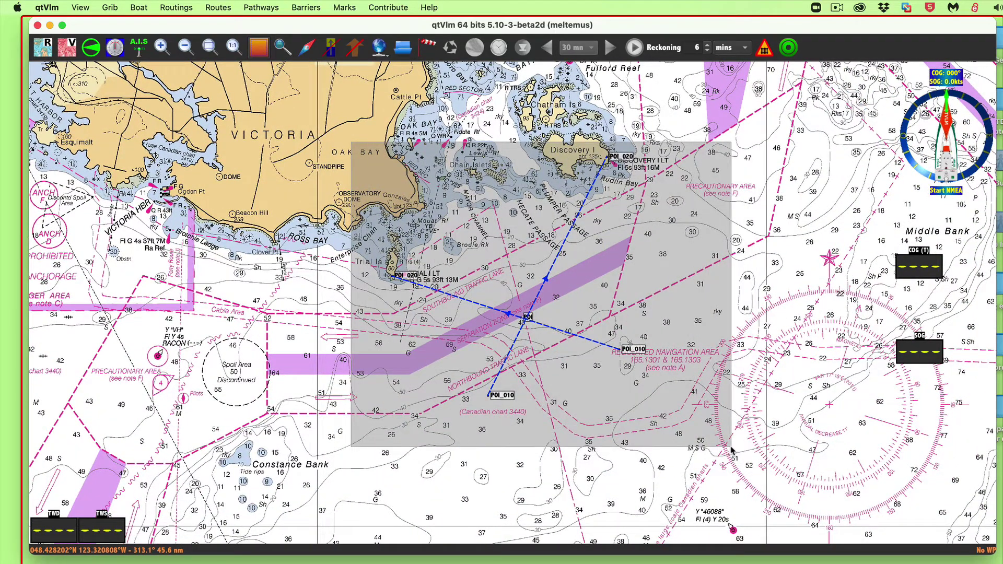
right_click(674, 288)
left_click(715, 294)
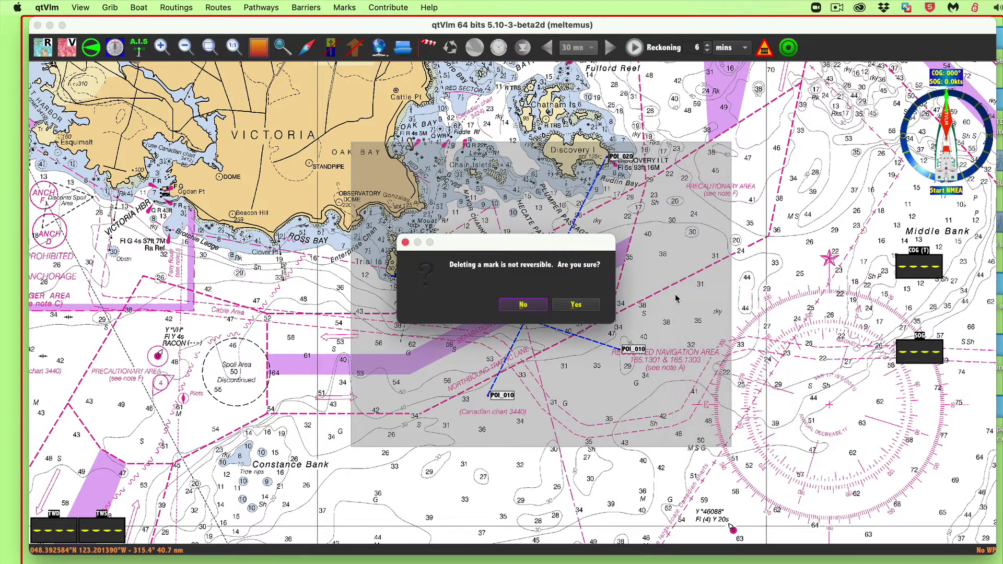
left_click(581, 307)
Switch to the practice notes in TextEdit to read the Range and Bearing Fix data, and minimize them again
left_click_drag(508, 388, 647, 402)
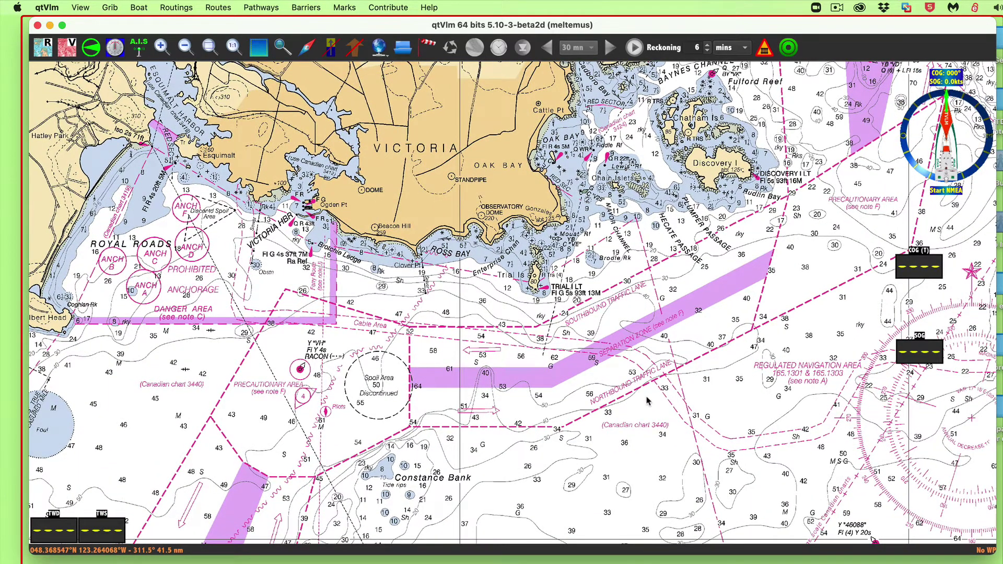
key("super+Tab")
left_click_drag(607, 60, 594, 75)
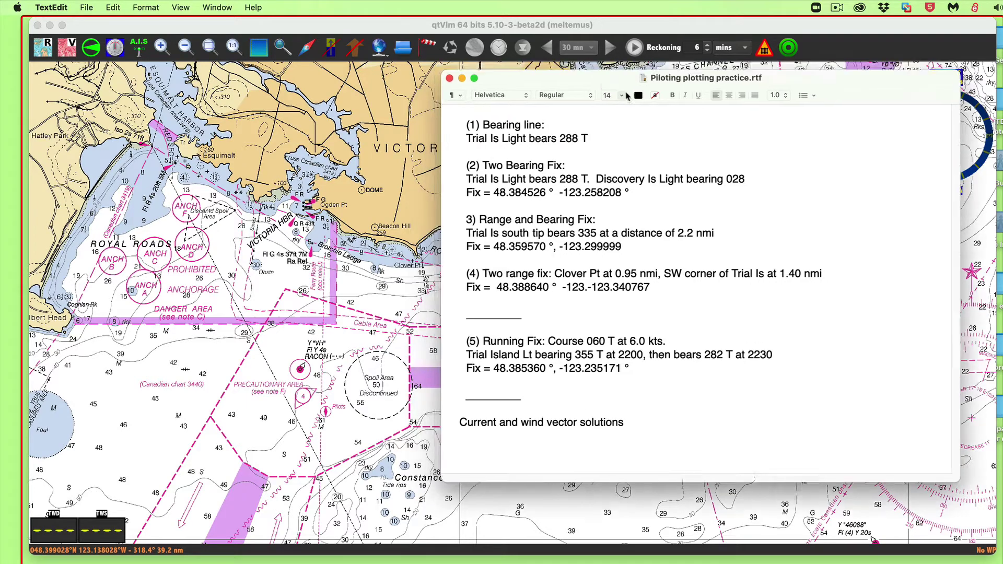
left_click(686, 279)
left_click_drag(686, 278, 609, 247)
key("super+Tab")
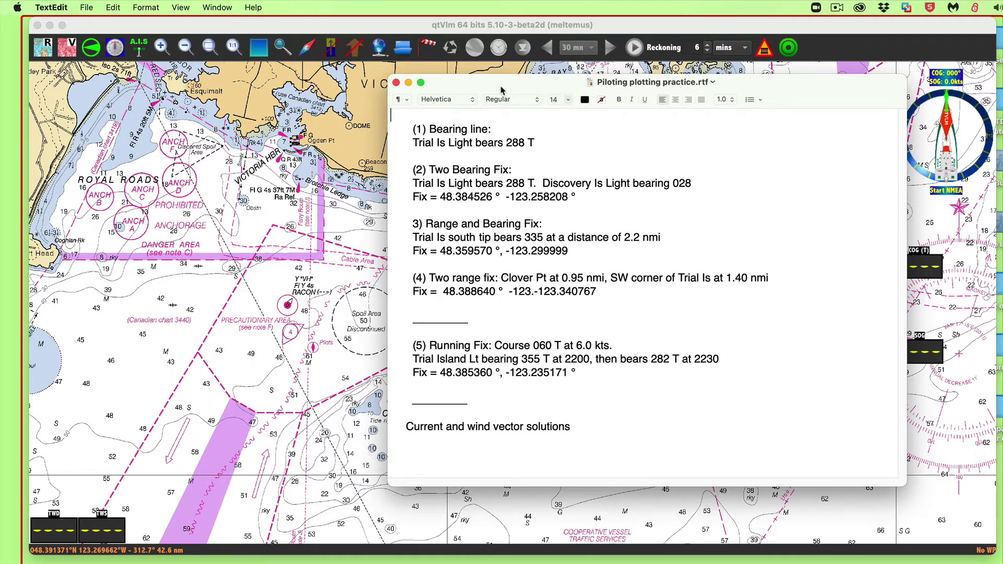
left_click_drag(500, 90, 520, 364)
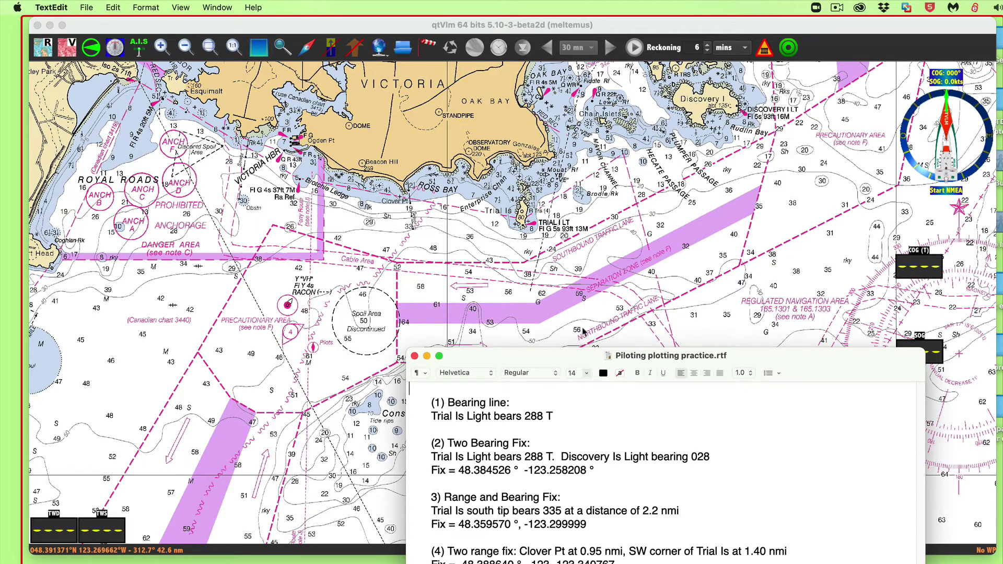
key("super+m")
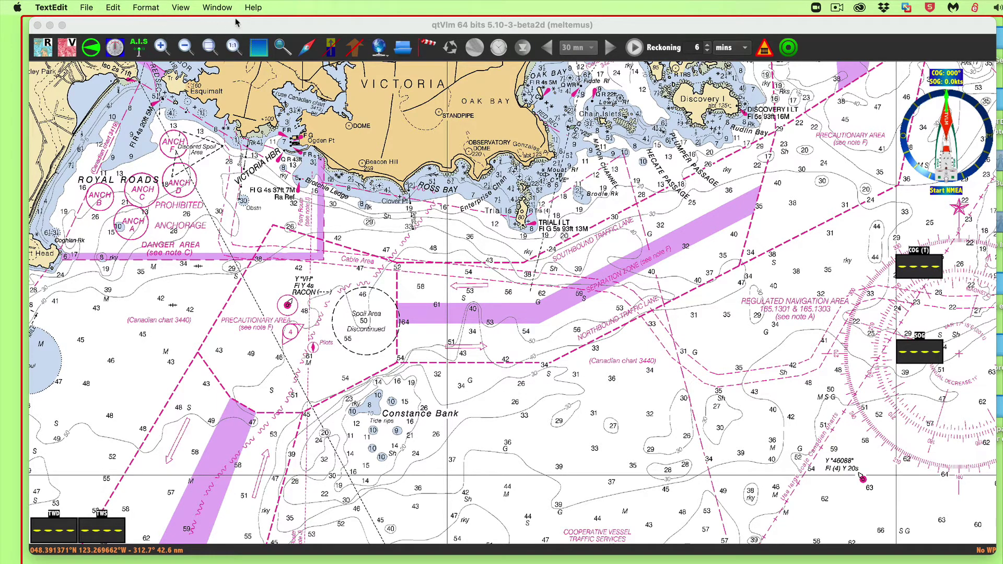
Append two POIs to the Bearing line 1 pathway, starting in open water east of Constance Bank and ending at Trial Island's south tip
left_click(399, 148)
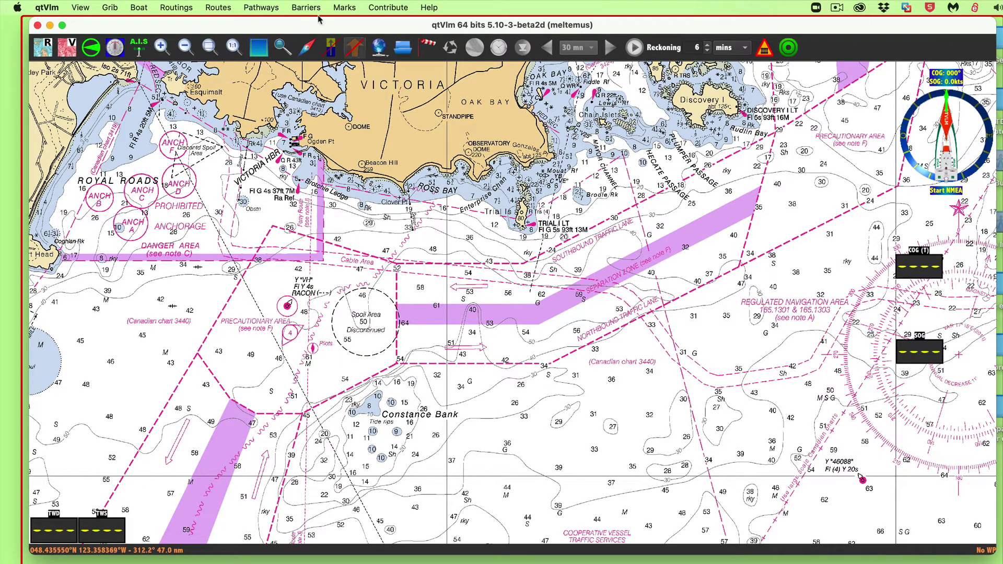
left_click(251, 11)
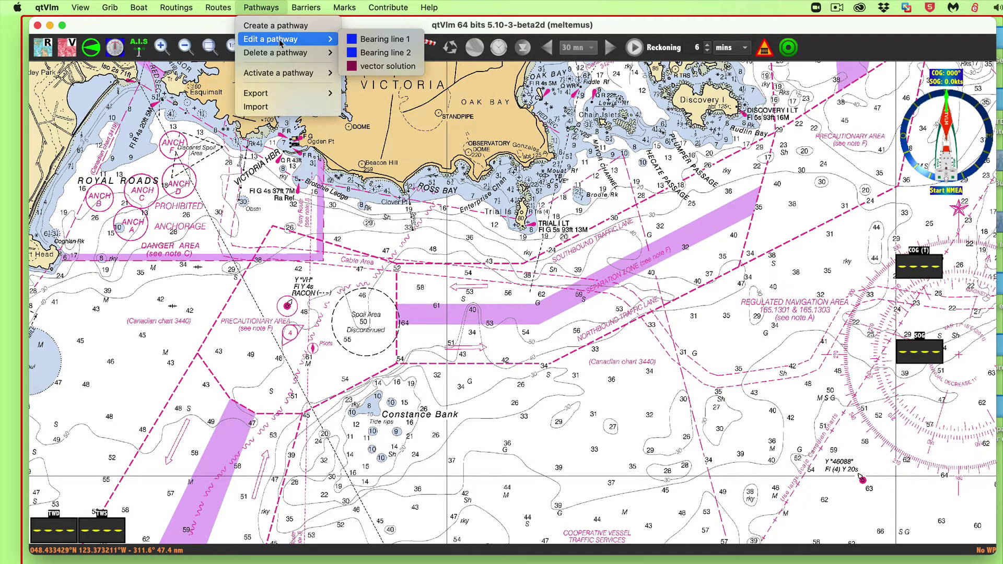
left_click(384, 39)
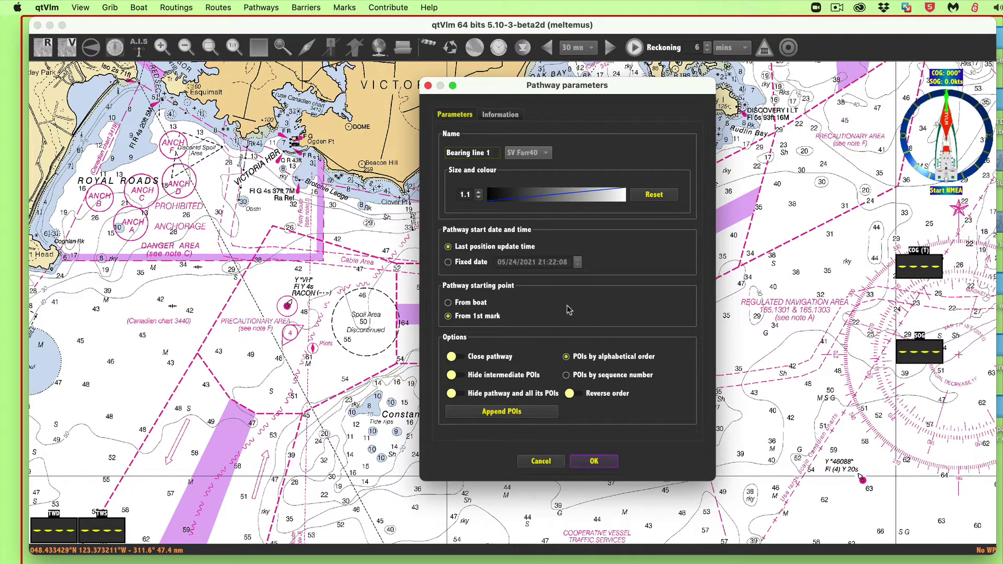
left_click(517, 415)
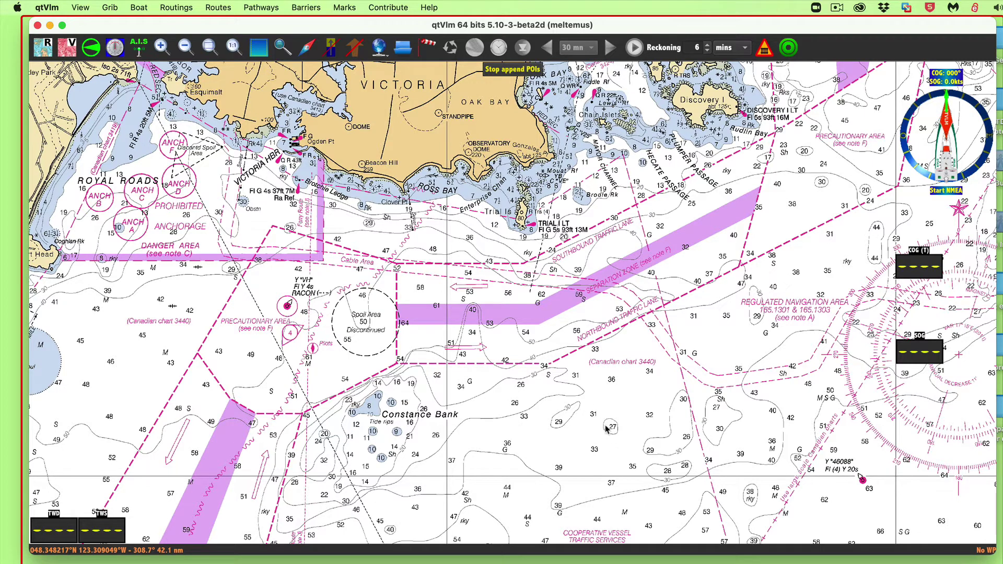
left_click(605, 408)
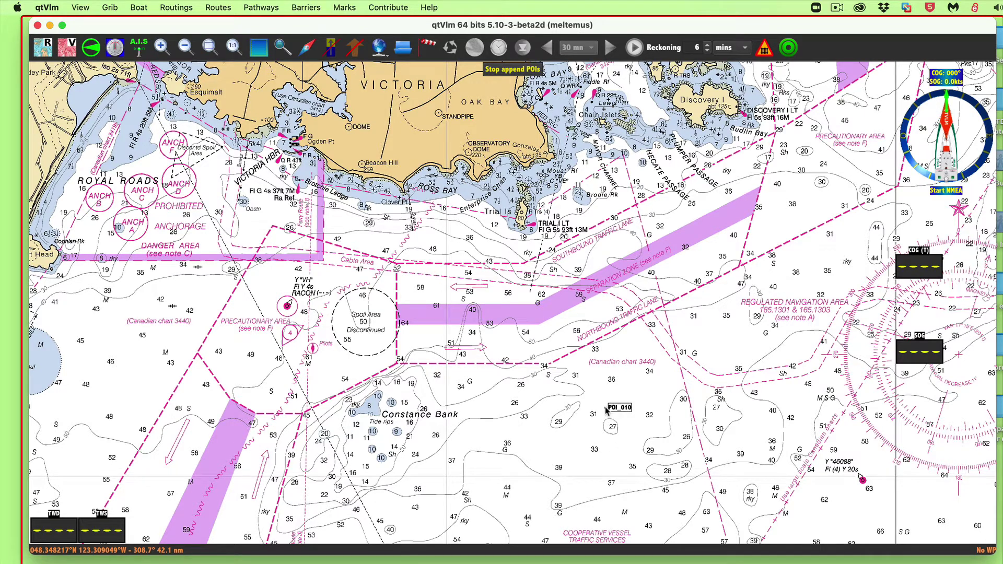
left_click(524, 230)
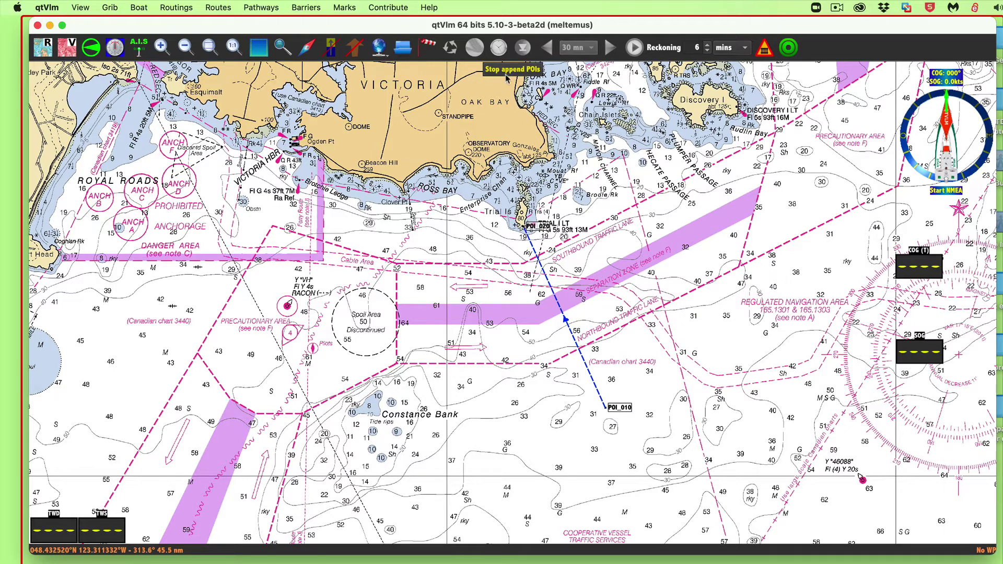
Stop appending POIs and move the line's starting POI southeast until its bearing to the Trial Island POI is 335°
key("Escape")
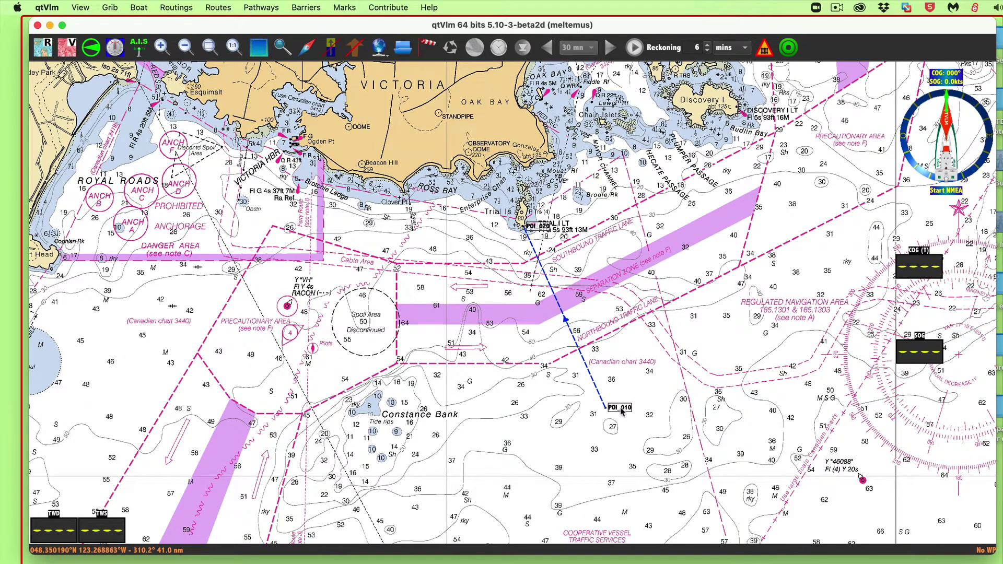
left_click_drag(623, 410, 626, 441)
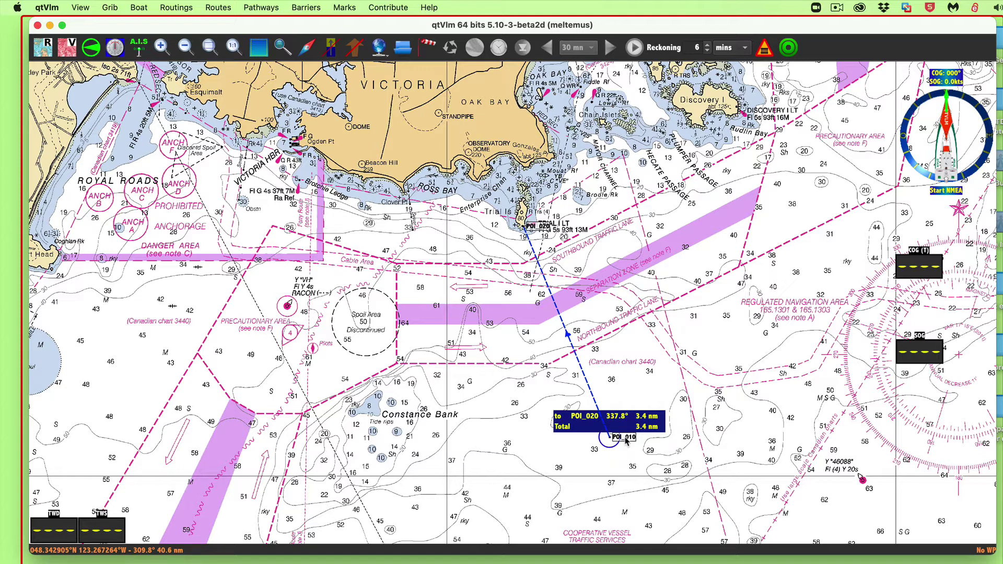
mouse_move(626, 441)
left_mouse_down()
mouse_move(557, 510)
mouse_move(665, 496)
left_mouse_up()
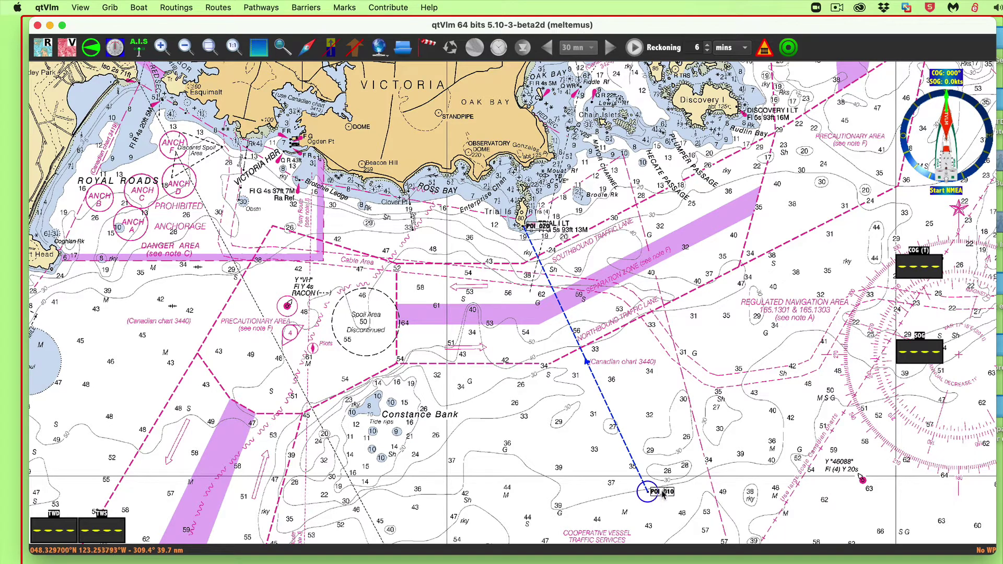
mouse_move(662, 495)
left_mouse_down()
mouse_move(654, 498)
mouse_move(627, 451)
mouse_move(586, 357)
mouse_move(690, 510)
mouse_move(664, 516)
mouse_move(685, 502)
mouse_move(669, 509)
left_mouse_up()
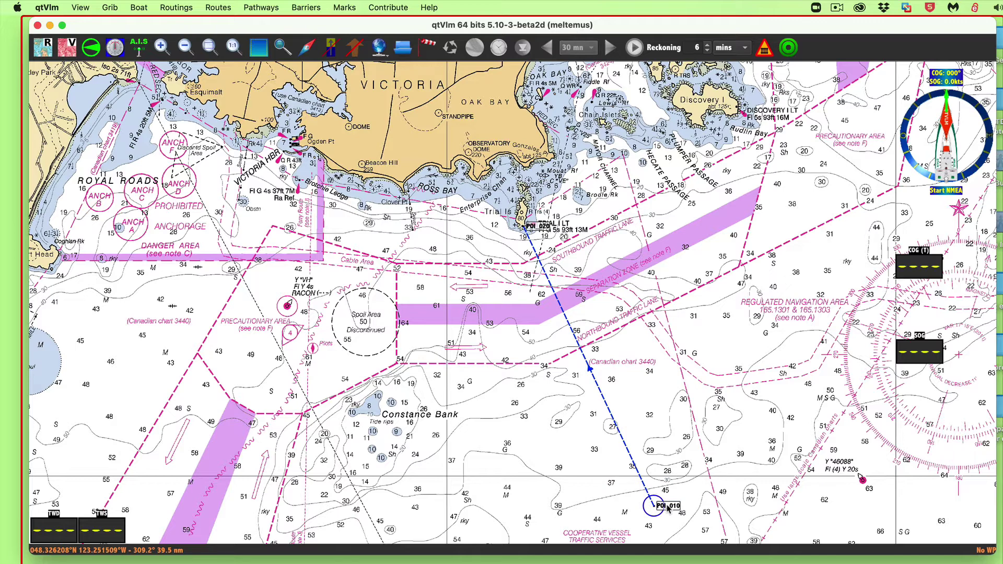
Give the POI at Trial Island's south tip one range circle at a distance of 2.2 NM
right_click(531, 225)
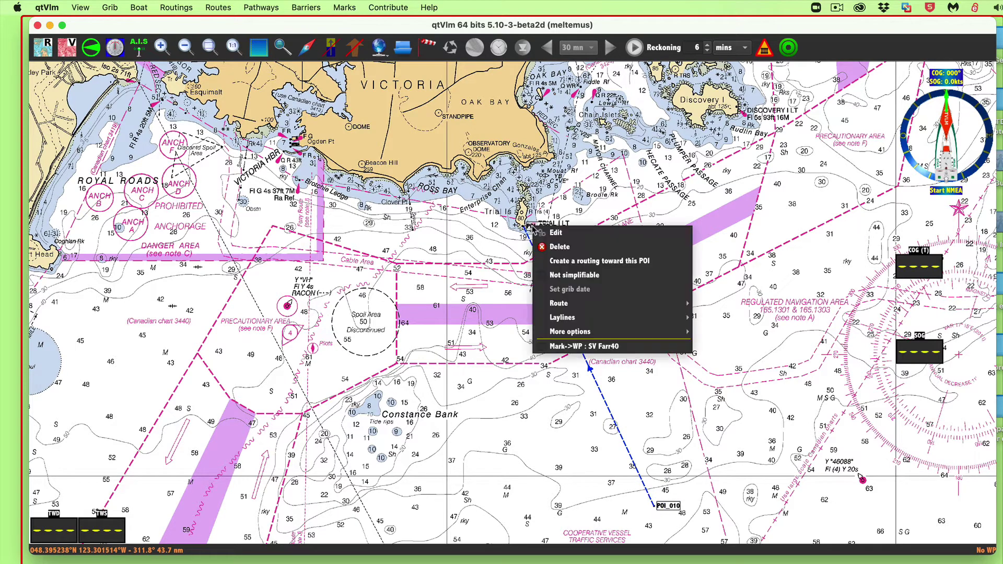
left_click(562, 235)
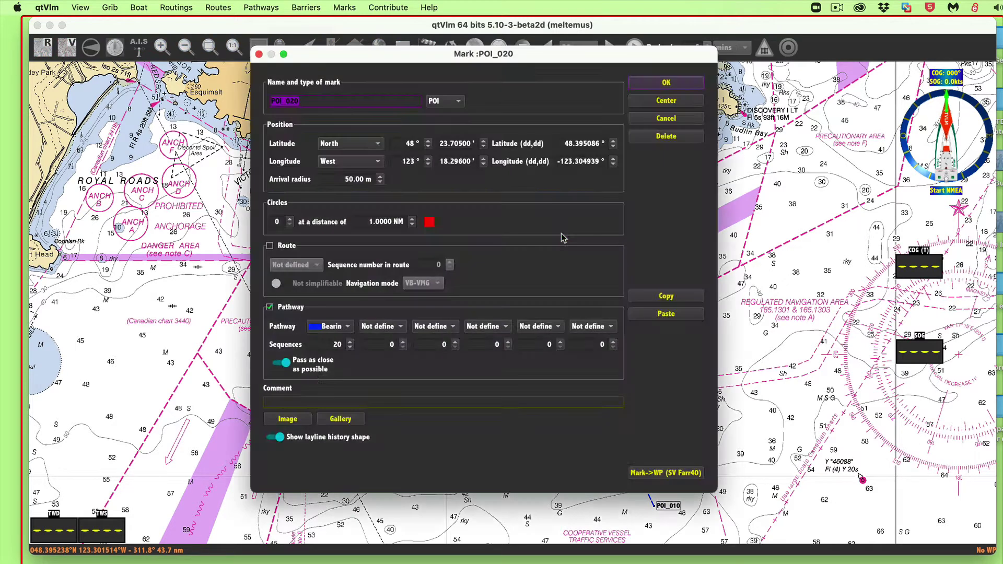
left_click(291, 224)
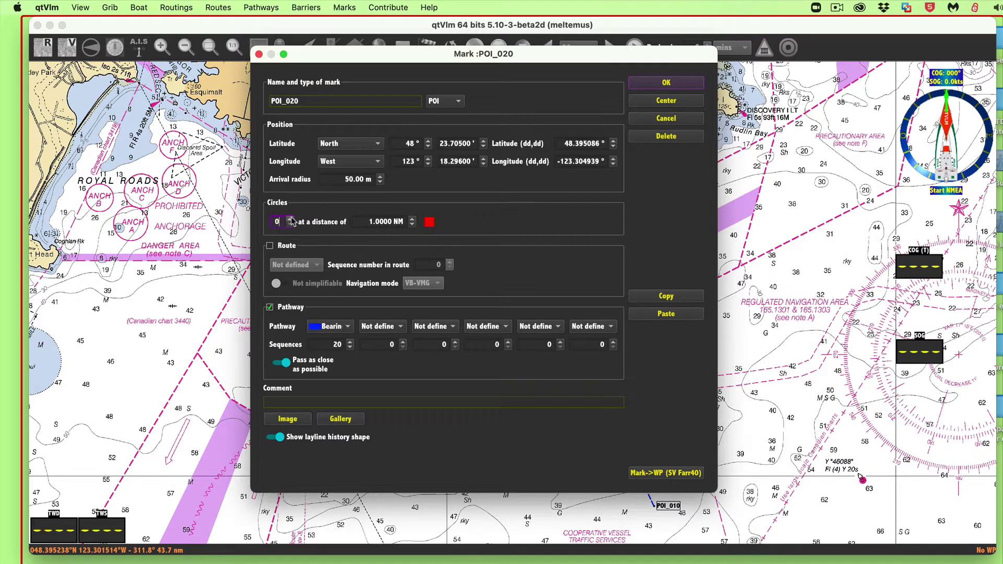
mouse_move(369, 221)
left_mouse_down()
mouse_move(400, 222)
mouse_move(383, 221)
left_mouse_up()
type("2.2")
left_click(661, 84)
Add a new POI beside the bearing line's crossing with the range circle and move it onto the line at the traffic lane boundary
scroll(642, 380, "up", 3)
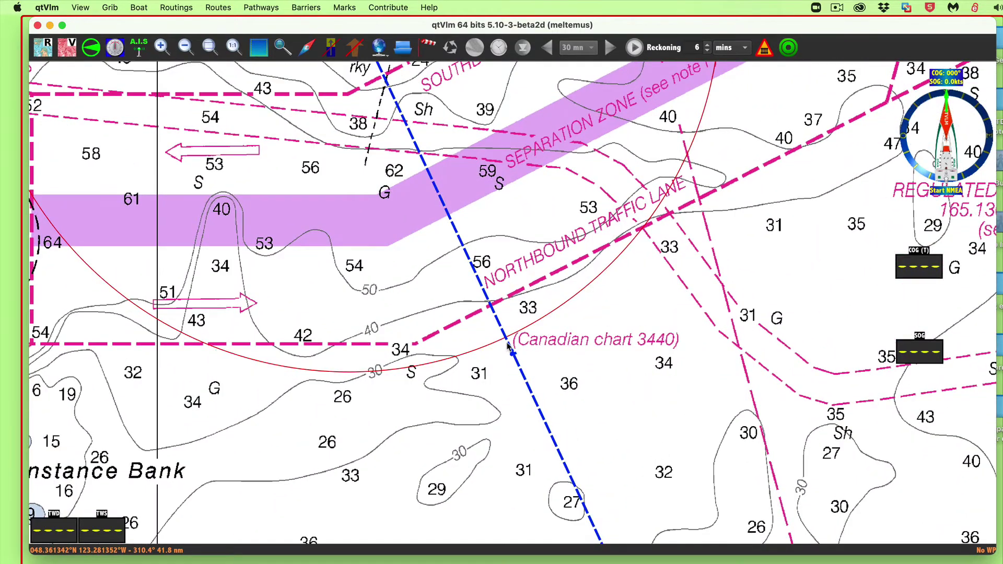
right_click(534, 339)
left_click(576, 347)
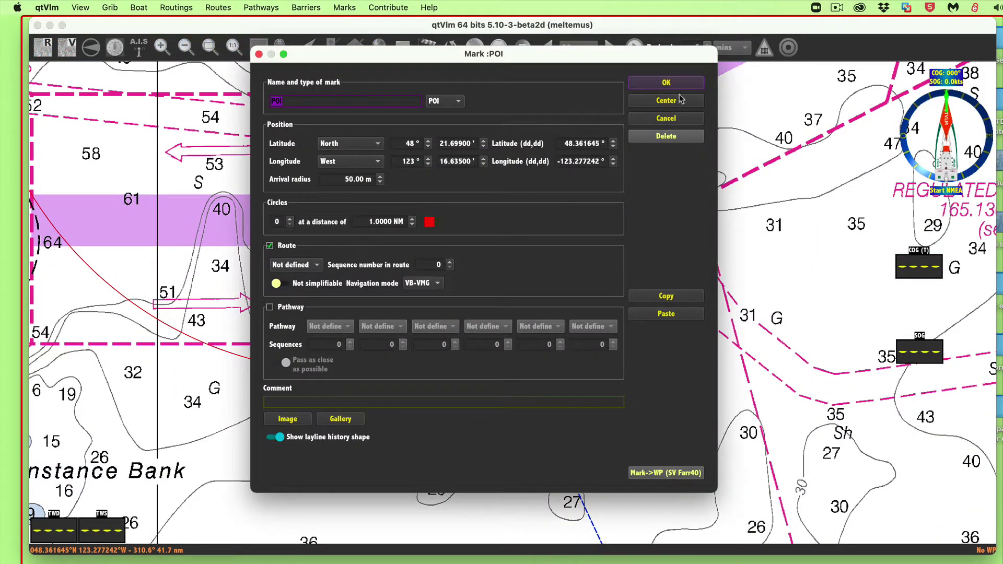
left_click(666, 84)
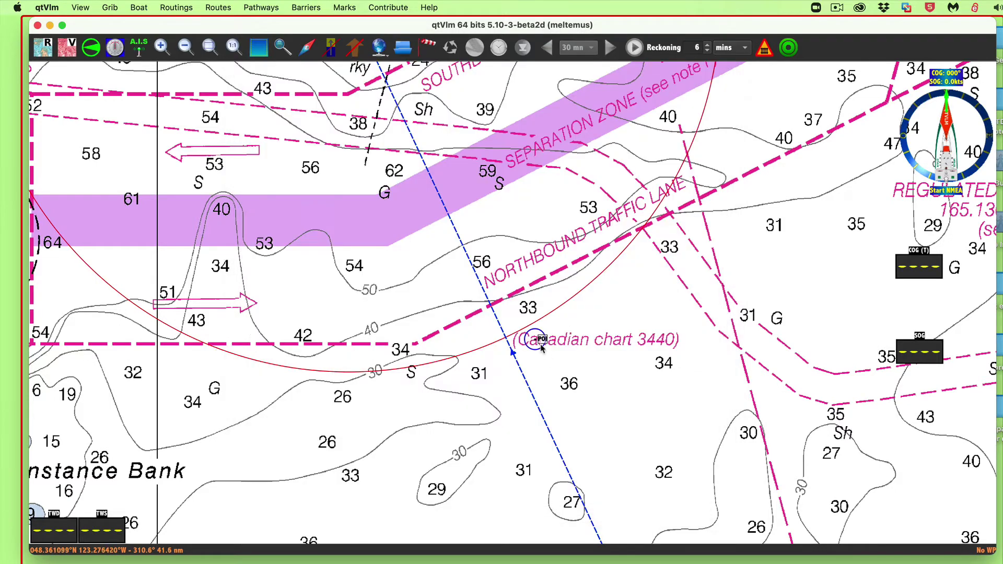
left_click_drag(537, 340, 496, 306)
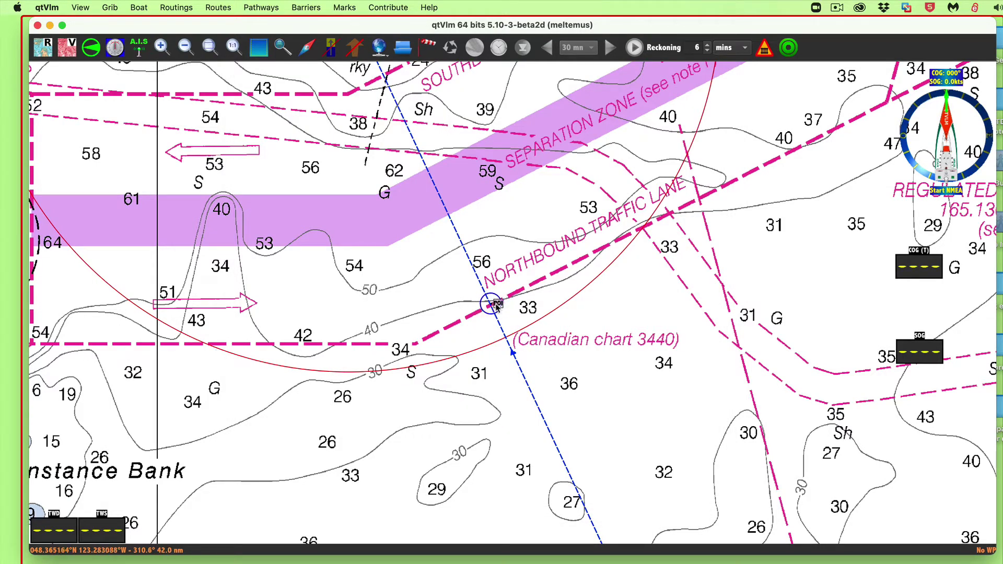
Open the fix POI's properties to read its latitude and longitude, and close them again
right_click(496, 306)
left_click(523, 312)
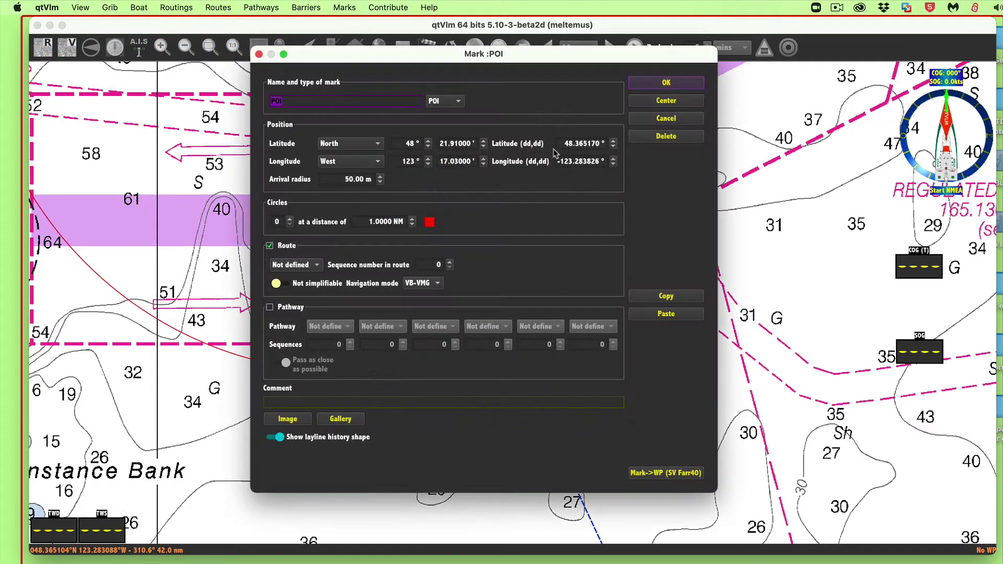
left_click(666, 82)
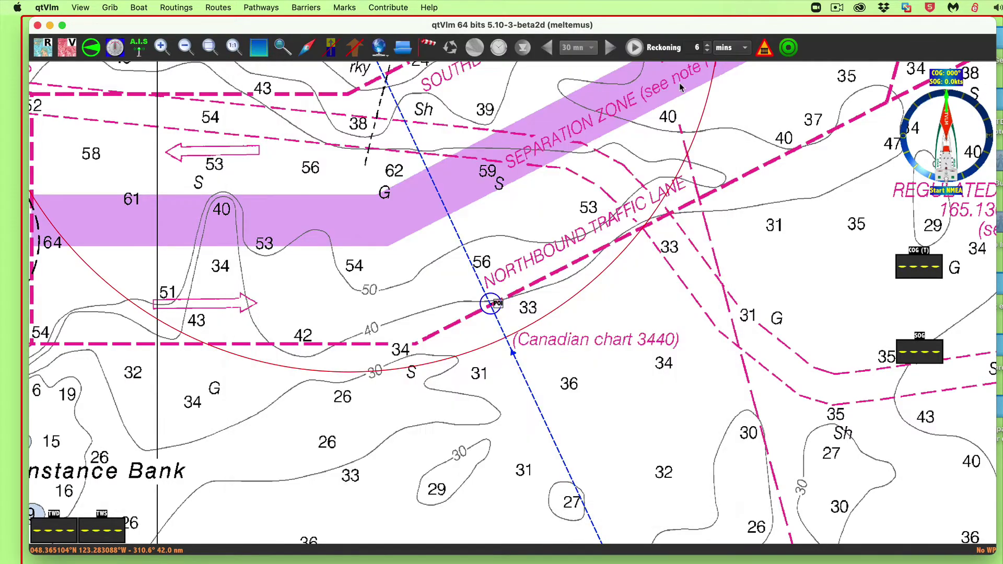
View the whole range circle and bearing line, and check the line's leg distance and bearing
scroll(667, 399, "down", 2)
scroll(667, 398, "down", 1)
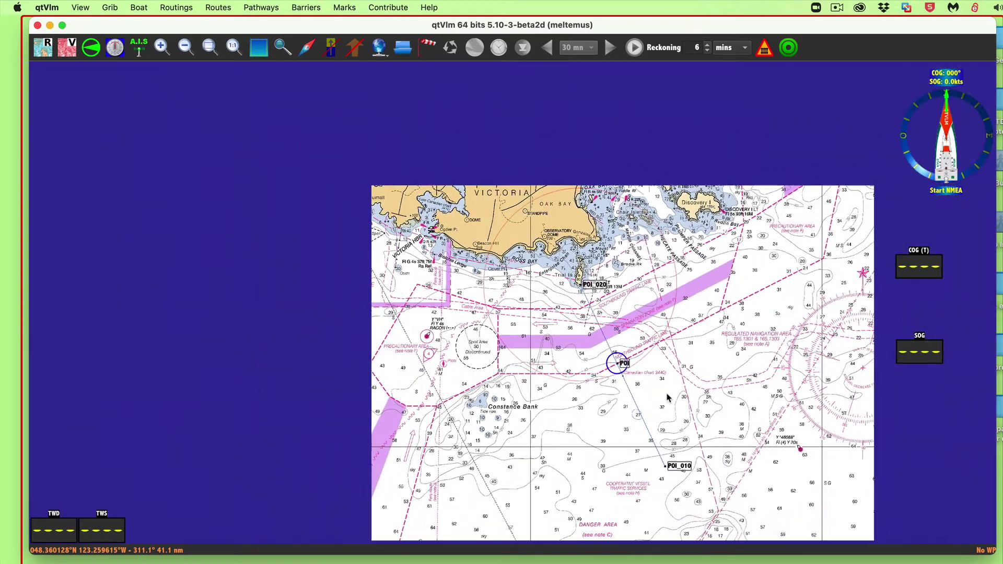
scroll(667, 398, "down", 2)
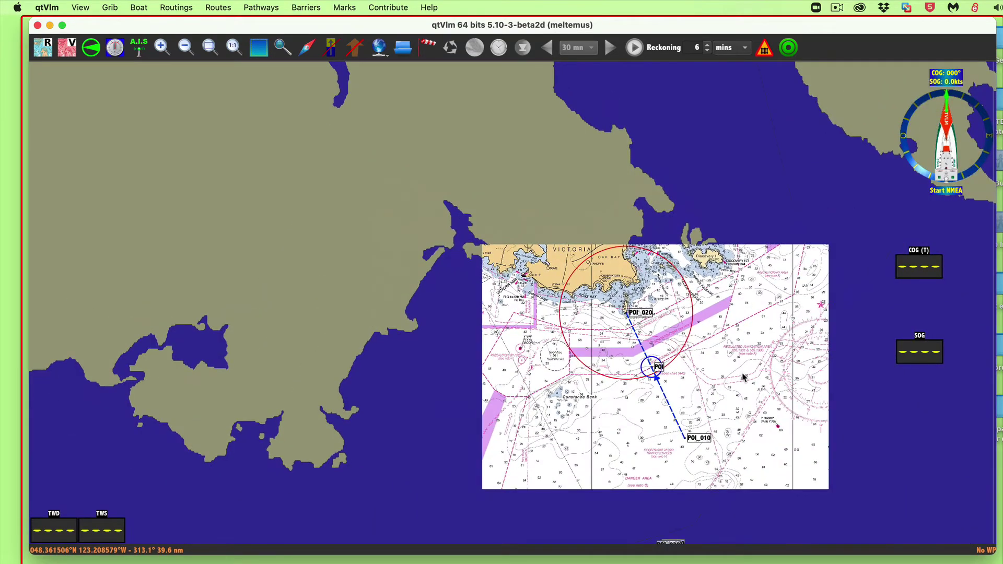
scroll(742, 377, "up", 3)
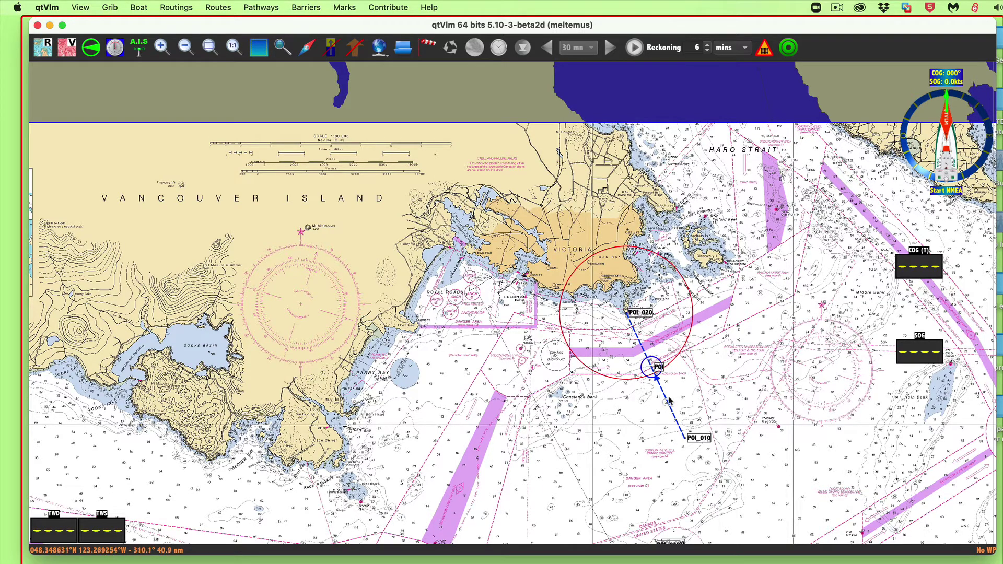
mouse_move(667, 401)
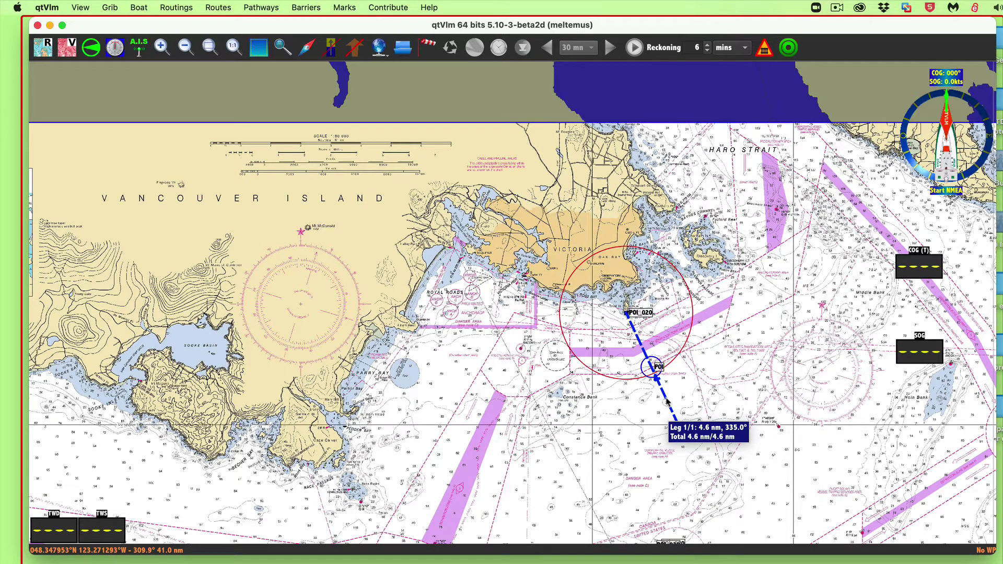
left_click_drag(636, 412, 565, 340)
right_click(616, 365)
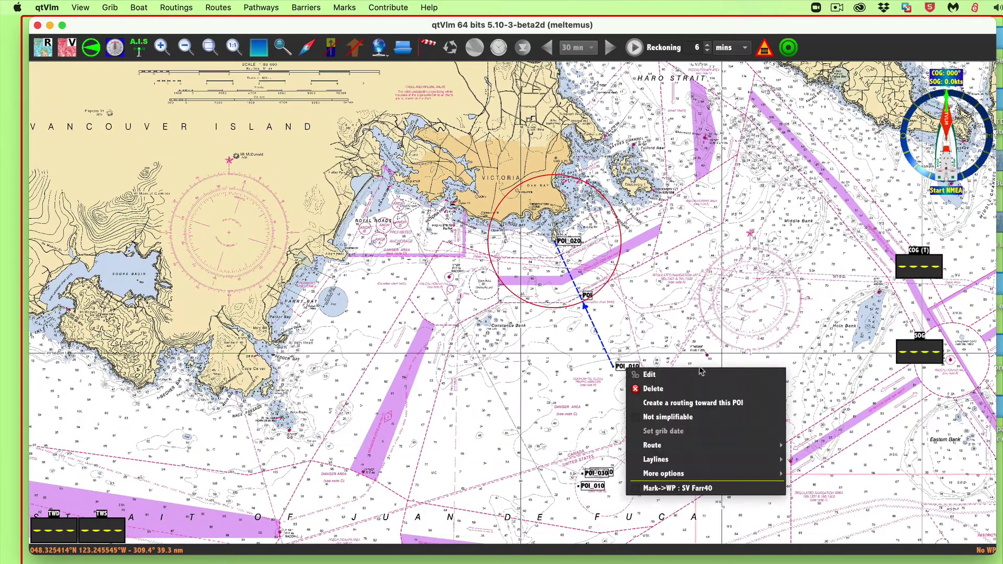
left_click(650, 392)
left_click(512, 300)
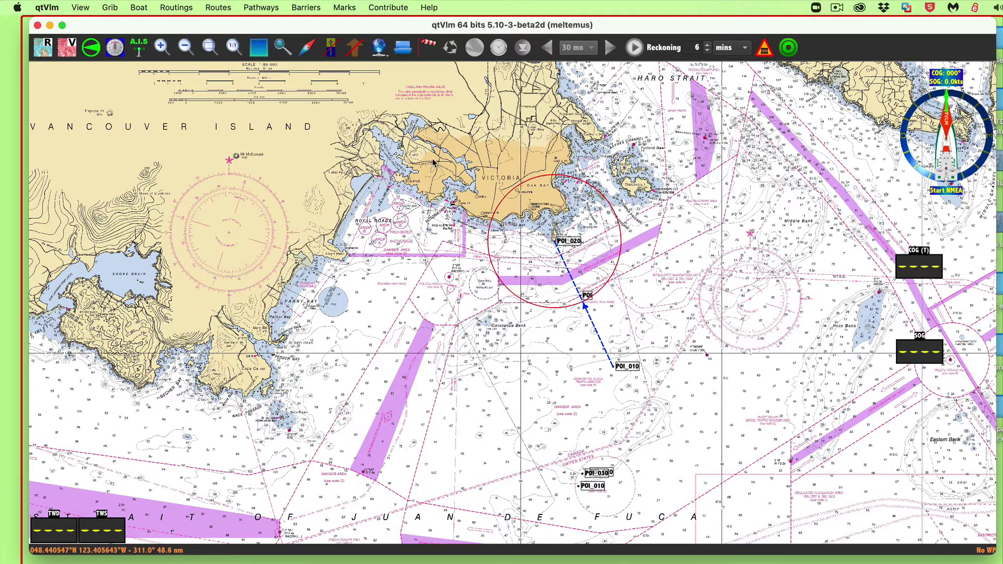
Select the chart area enclosing the range circle, bearing line and fix POI, and delete all marks inside it
left_click_drag(444, 148, 728, 426)
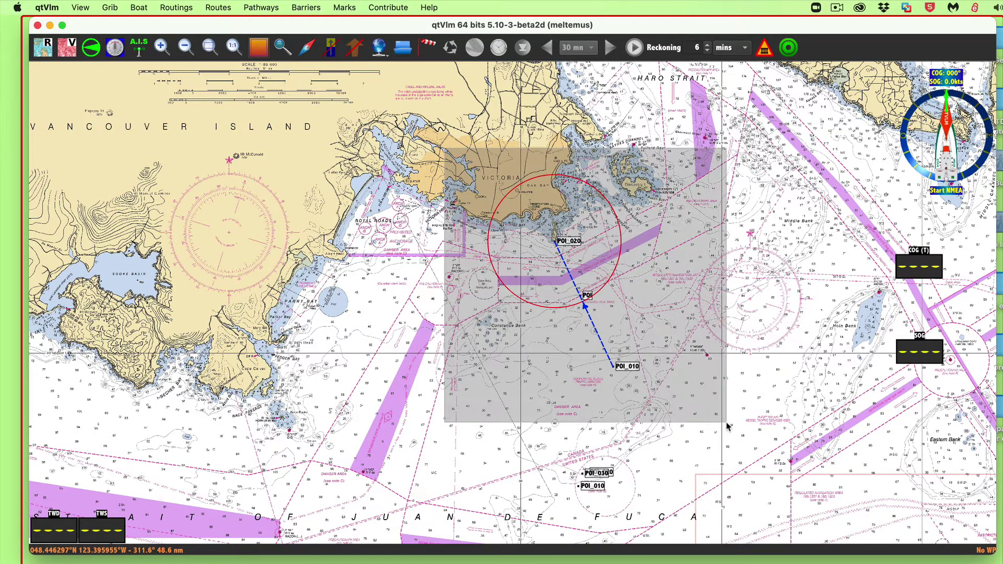
right_click(585, 312)
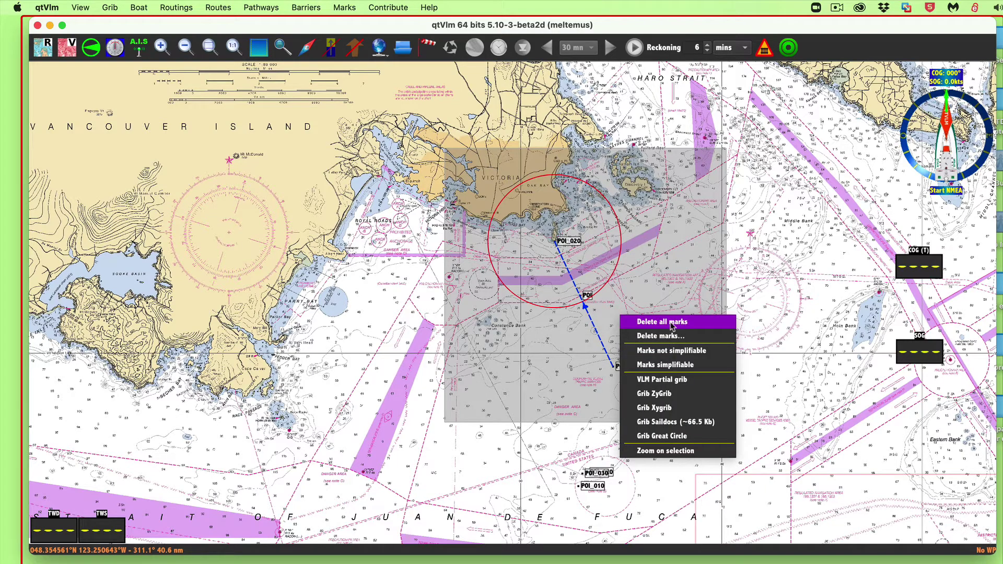
left_click(672, 324)
left_click(577, 304)
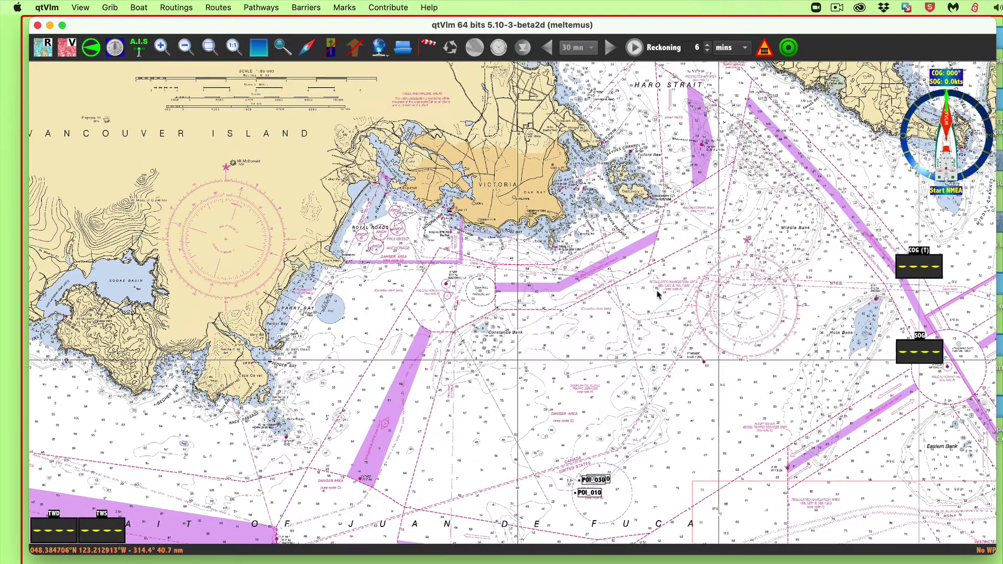
Switch to the practice notes in TextEdit to read the Two range fix data, and minimize them again
scroll(632, 347, "up", 2)
scroll(632, 347, "up", 4)
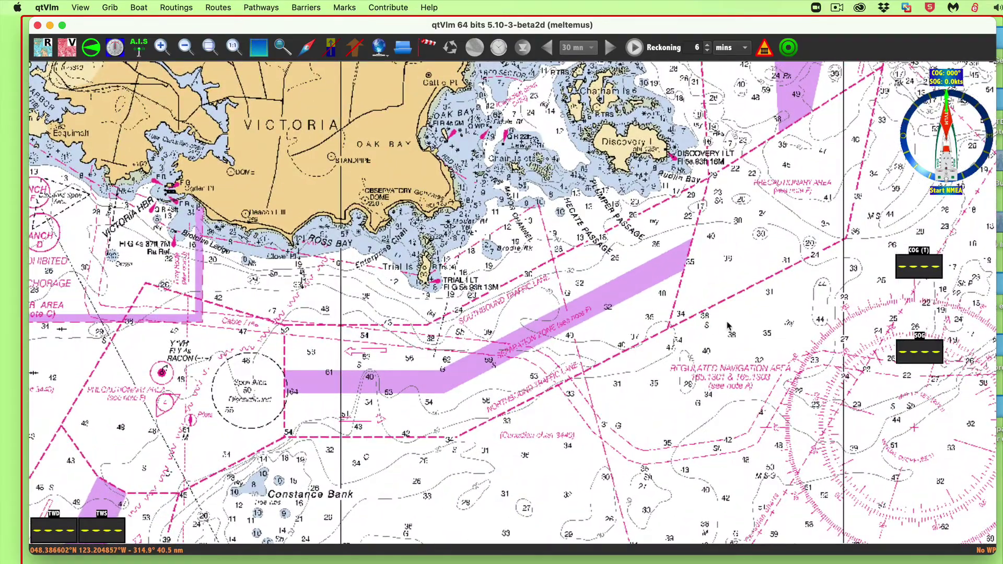
left_click_drag(728, 325, 830, 304)
left_click_drag(706, 364, 830, 367)
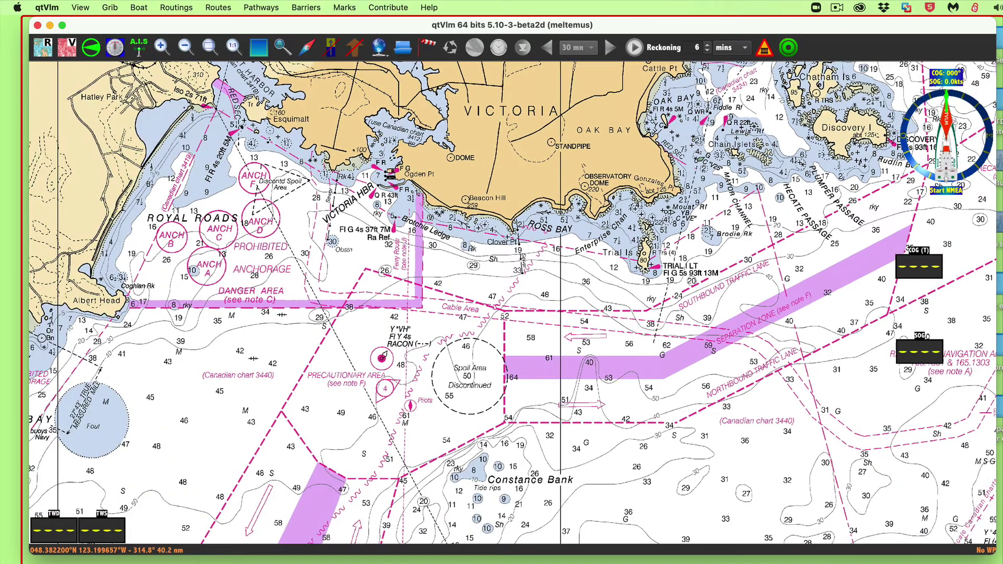
key("super+Tab")
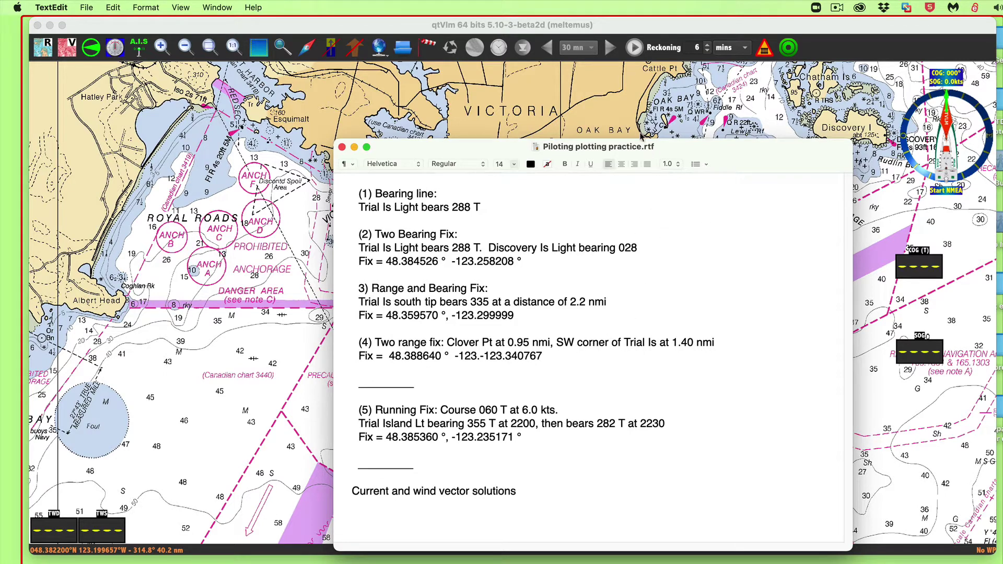
double_click(734, 155)
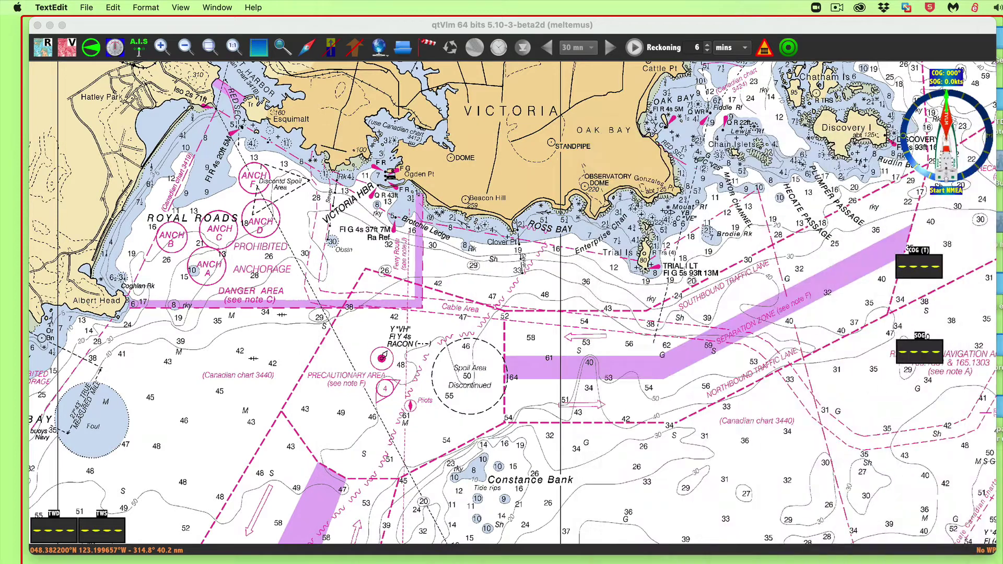
Create a POI at Clover Point with one range circle at a distance of 0.95 NM
right_click(513, 236)
left_click(539, 237)
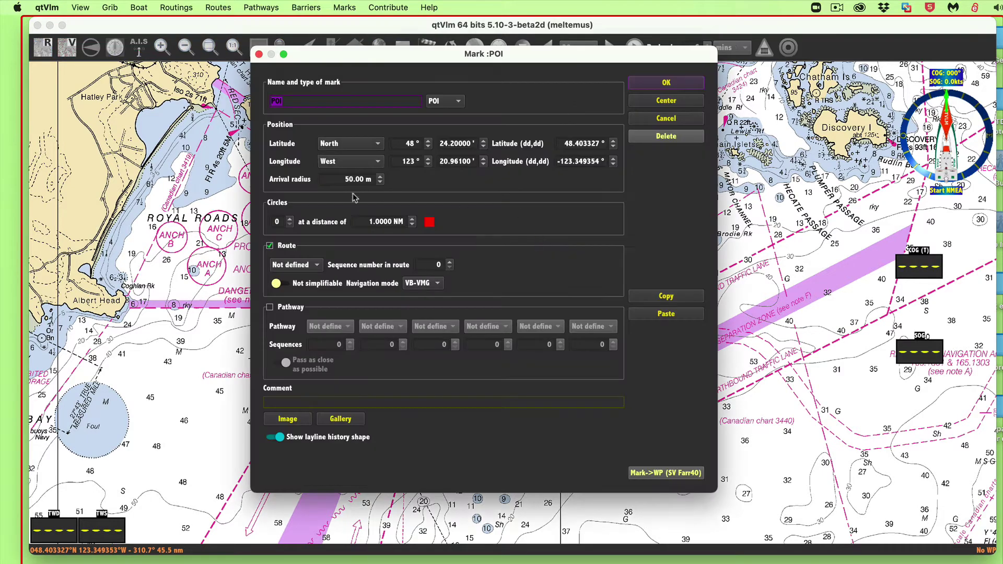
left_click(290, 219)
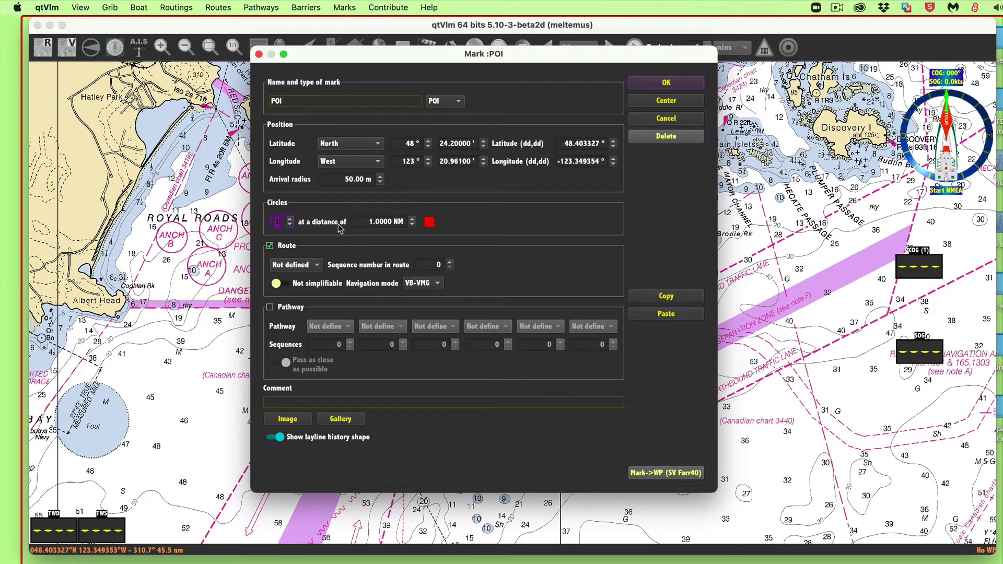
double_click(380, 219)
type("0.95")
left_click(675, 83)
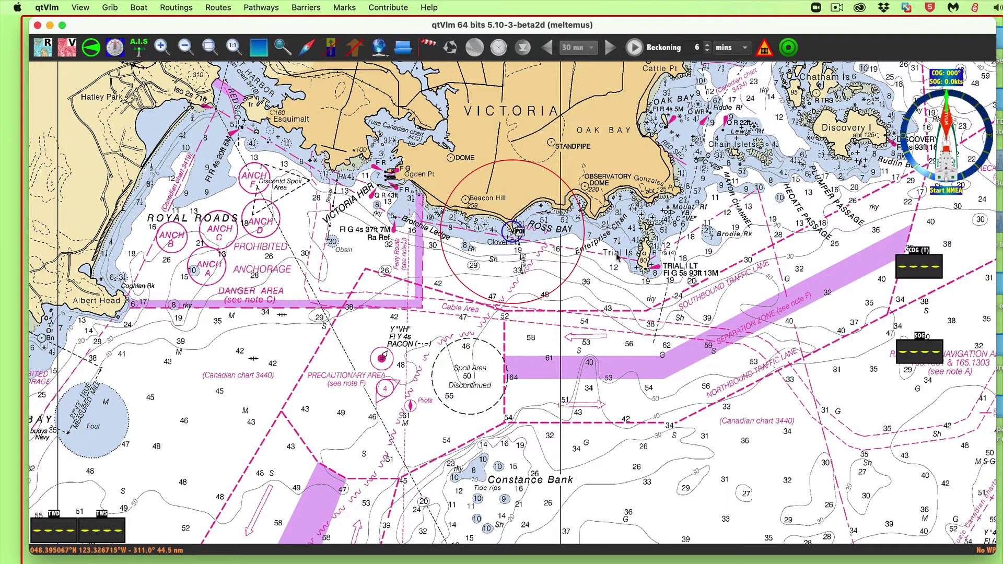
Create a POI at the southwest corner of Trial Island with one range circle at a distance of 1.40 NM
scroll(617, 256, "up", 4)
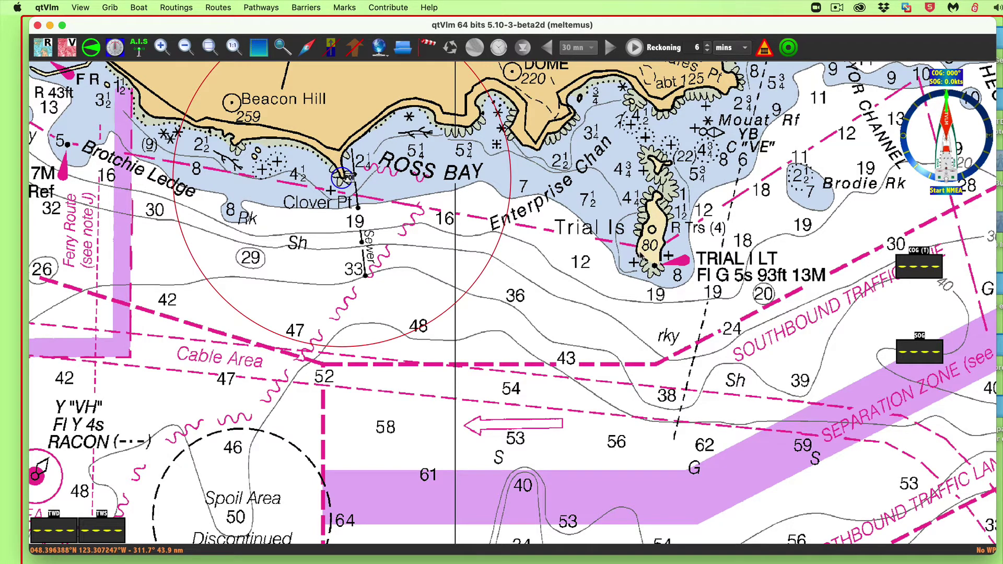
right_click(636, 253)
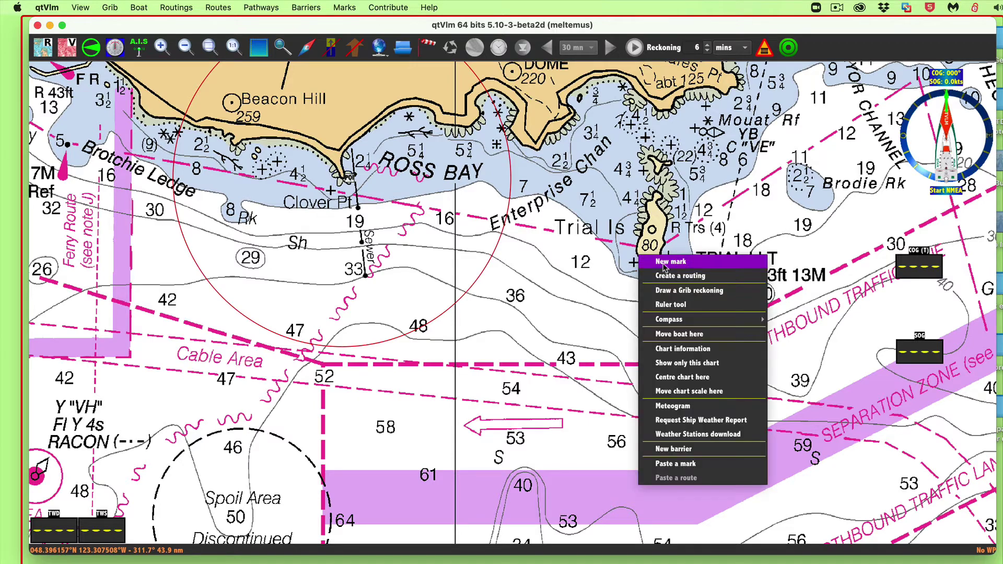
left_click(650, 264)
left_click(290, 219)
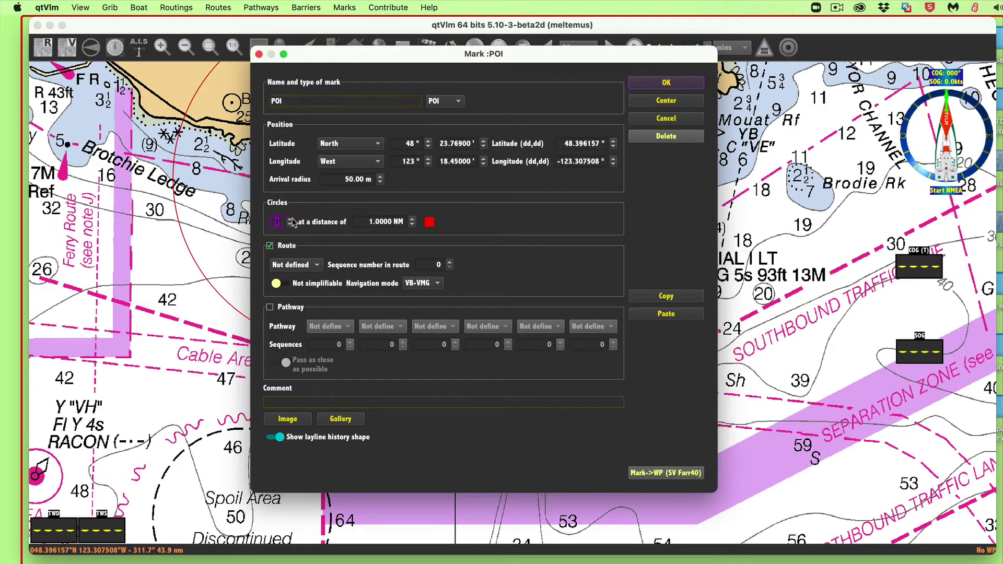
left_click(375, 221)
double_click(376, 221)
type("1")
left_click(680, 84)
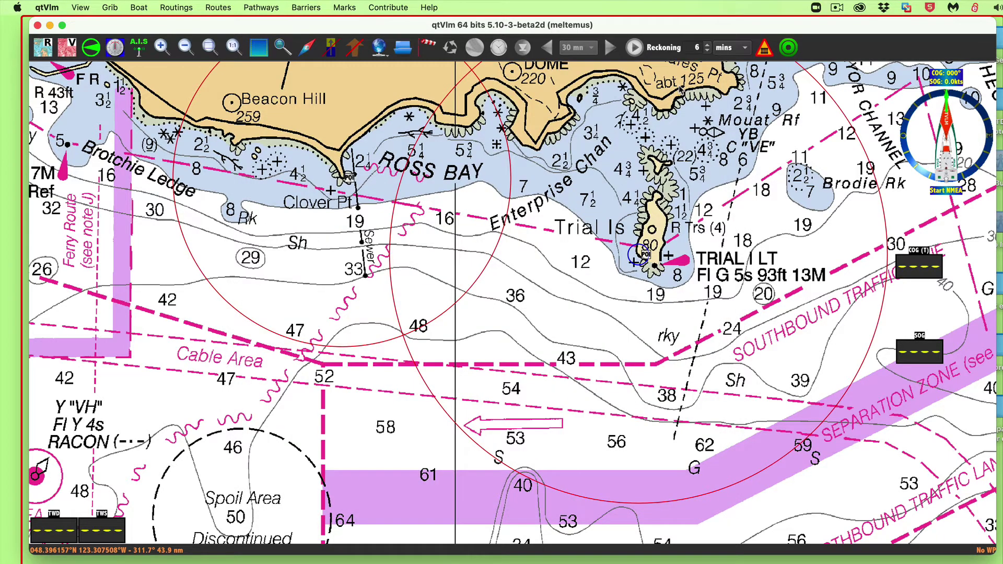
left_click_drag(577, 381, 576, 430)
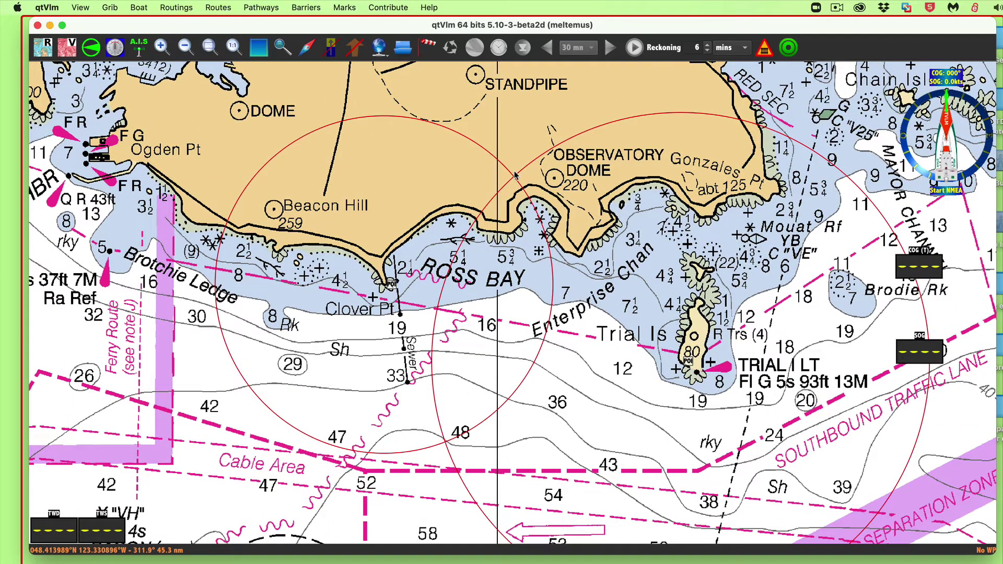
scroll(556, 388, "down", 1)
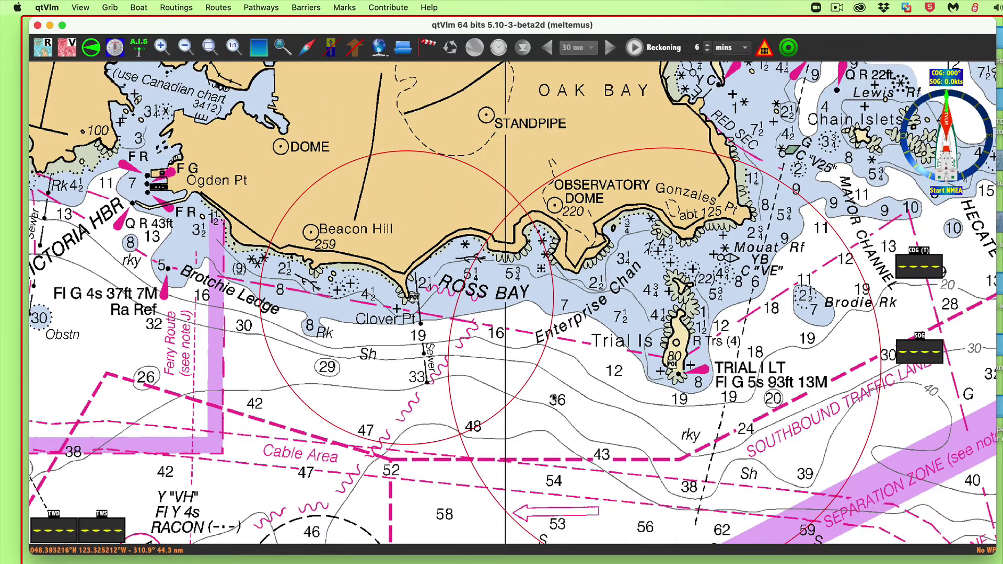
Create a POI near the southern crossing of the two range circles and move it onto their intersection
scroll(494, 445, "up", 2)
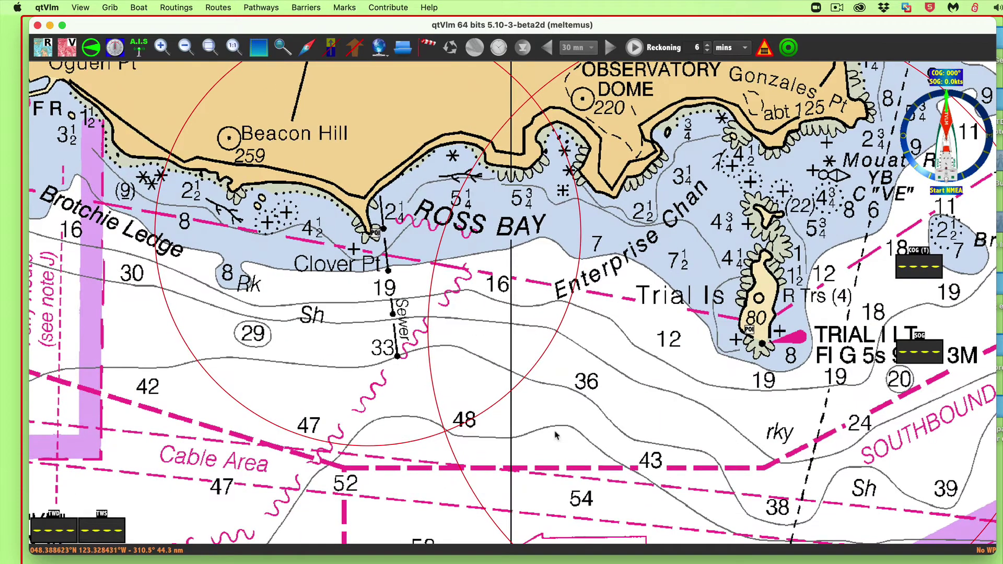
left_click_drag(612, 410, 653, 277)
right_click(553, 271)
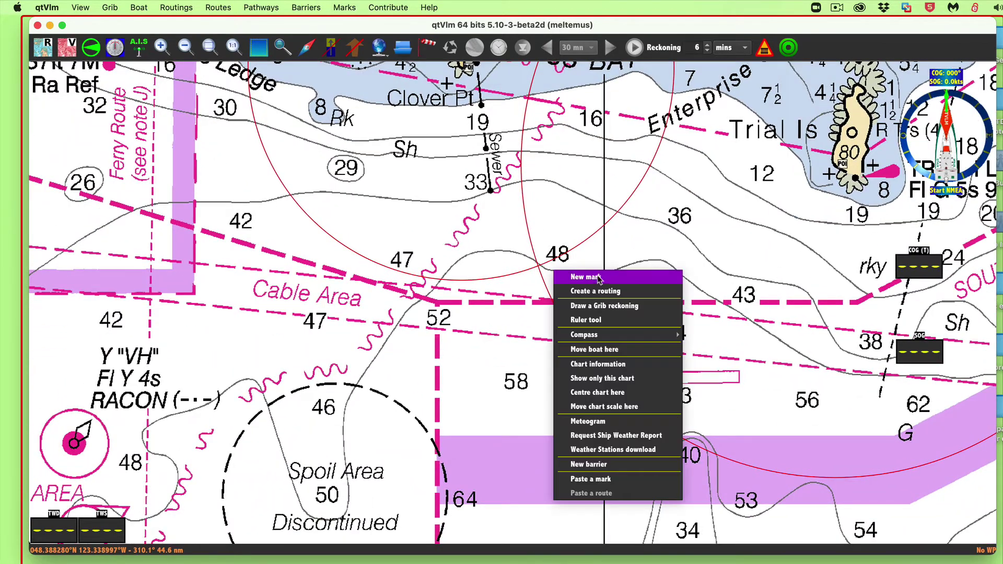
left_click(599, 278)
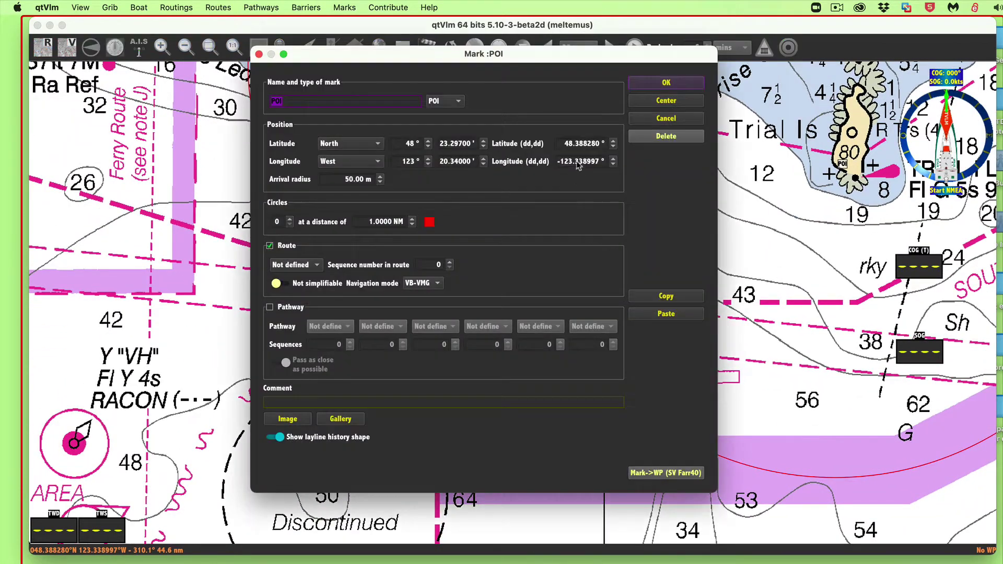
left_click(673, 84)
left_click_drag(563, 273, 546, 268)
Open the properties of the POI at the range circle intersection to read its latitude and longitude, and close them
right_click(545, 268)
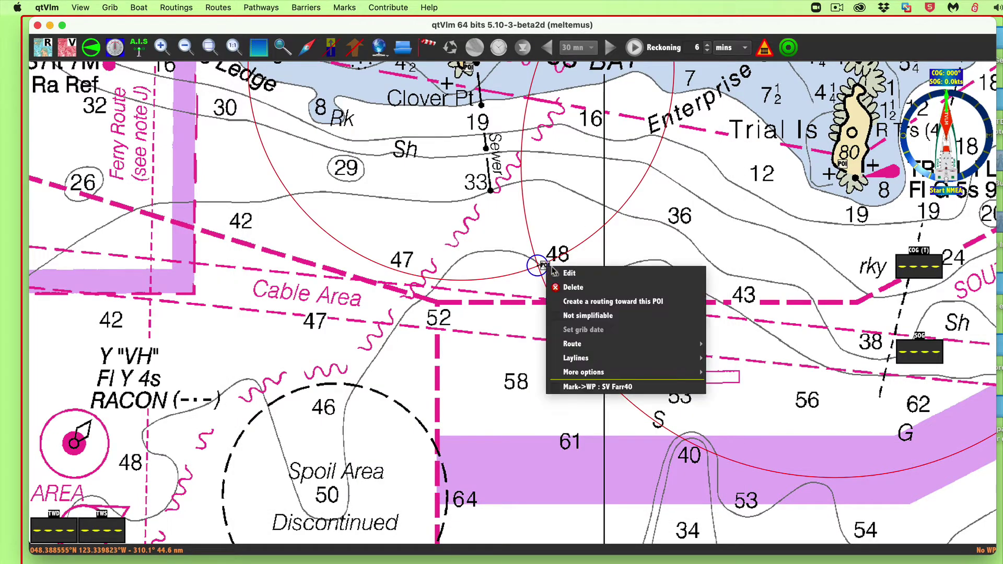
left_click(554, 271)
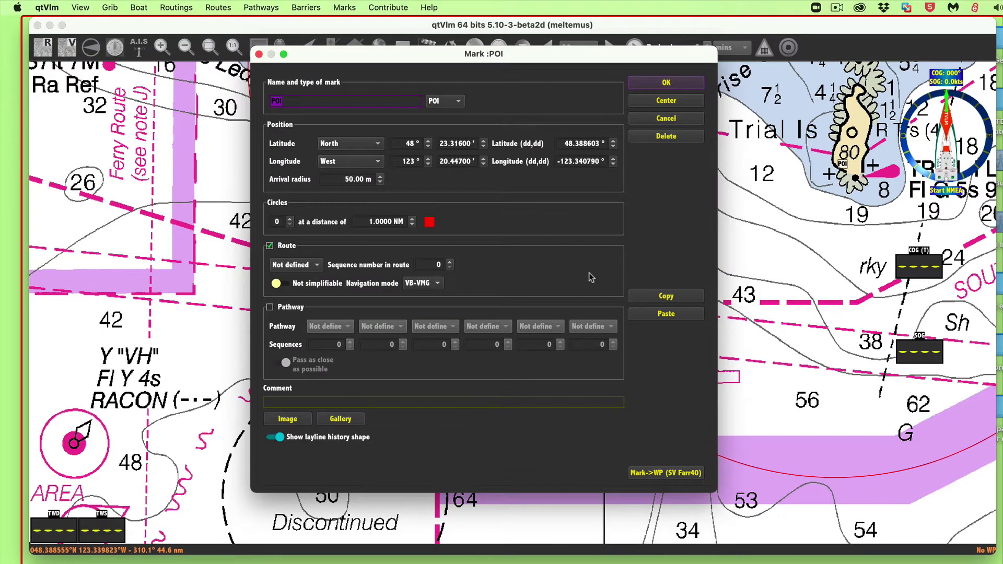
left_click(690, 86)
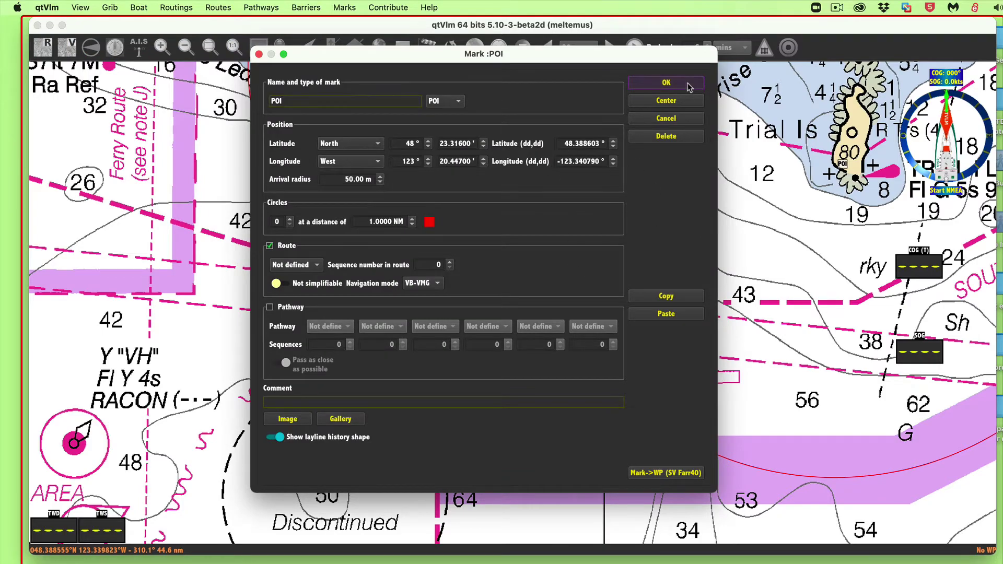
Select the chart area enclosing both range circles and the fix POI, and delete all marks inside it
scroll(667, 333, "down", 2)
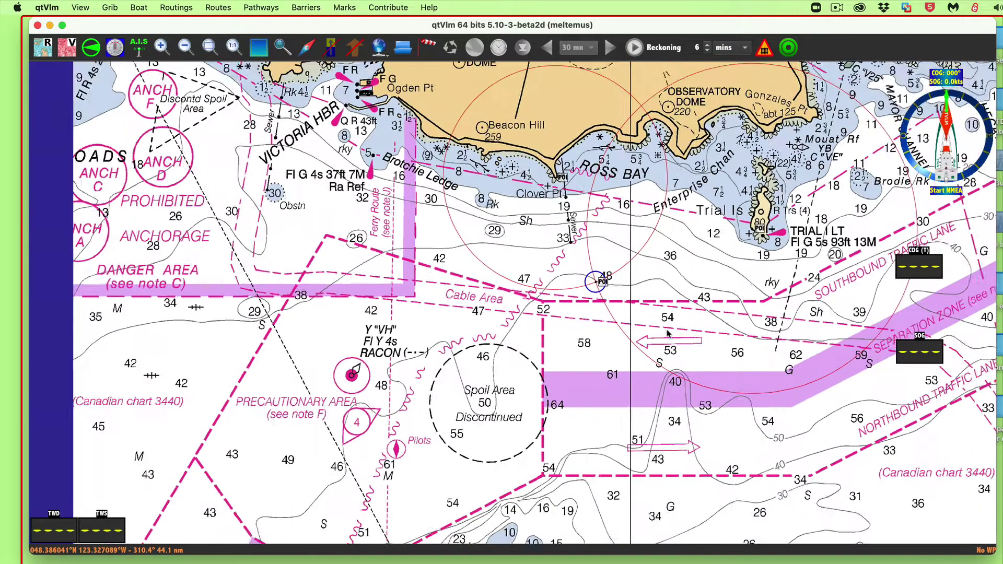
scroll(668, 333, "down", 3)
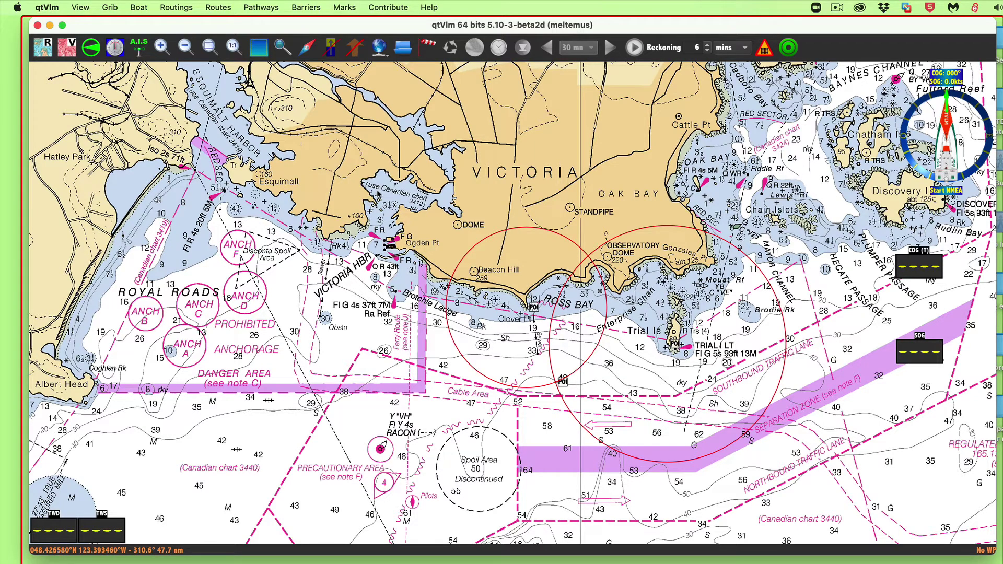
left_click_drag(378, 191, 895, 516)
right_click(701, 327)
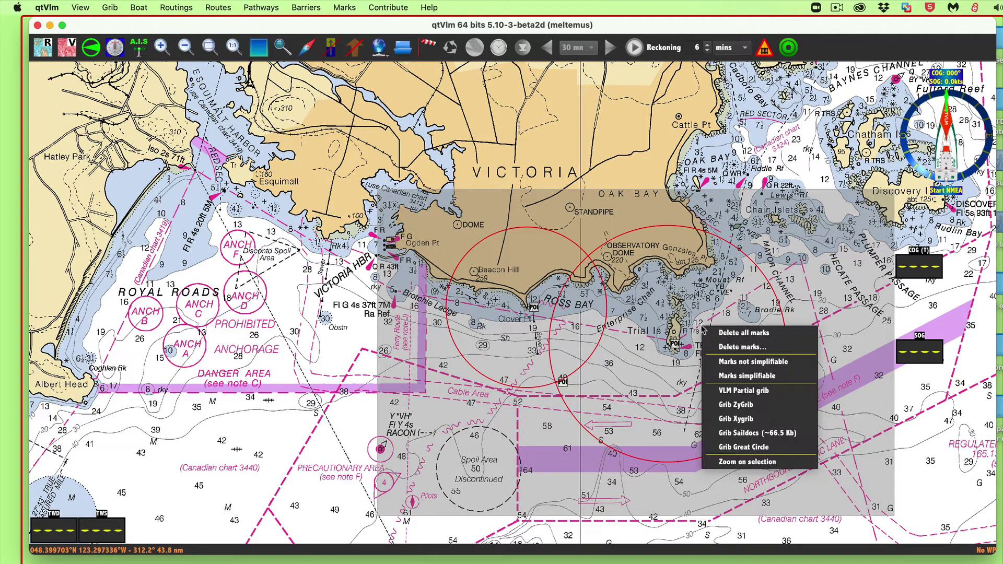
left_click(753, 334)
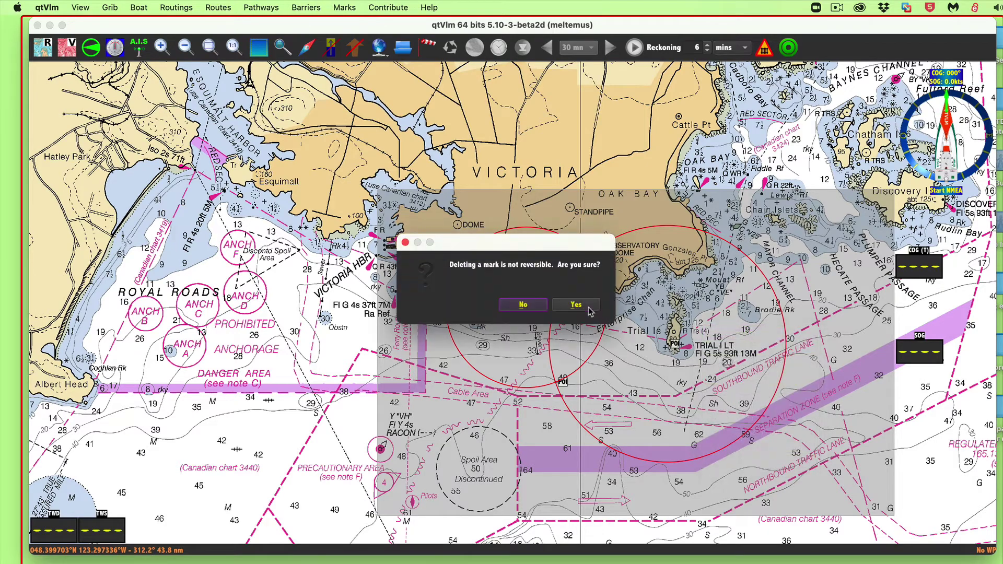
left_click(575, 305)
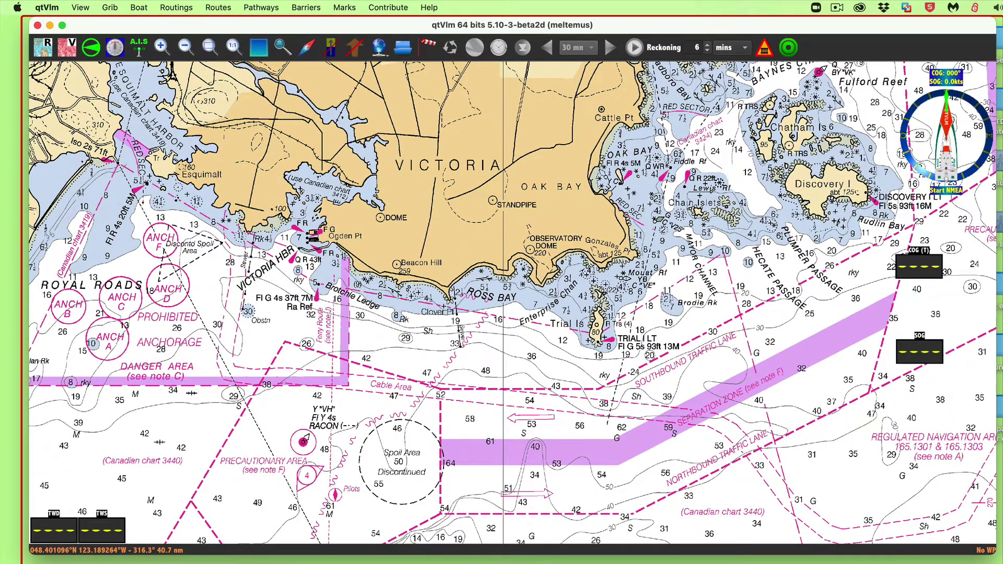
Switch to the practice notes in TextEdit and position their window over the chart to review the fix exercises
key("super+Tab")
left_click_drag(973, 62, 818, 60)
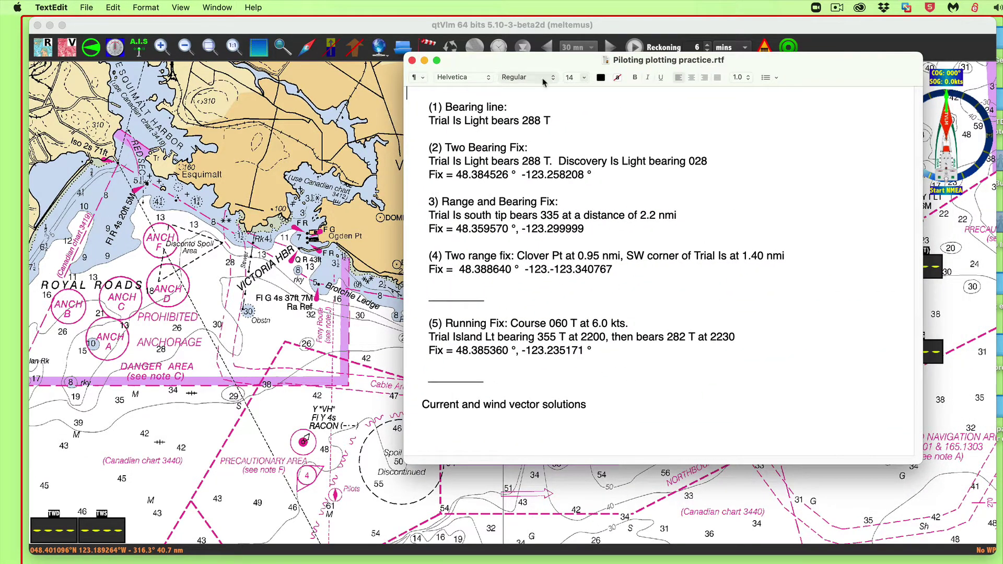
left_click_drag(721, 61, 1000, 198)
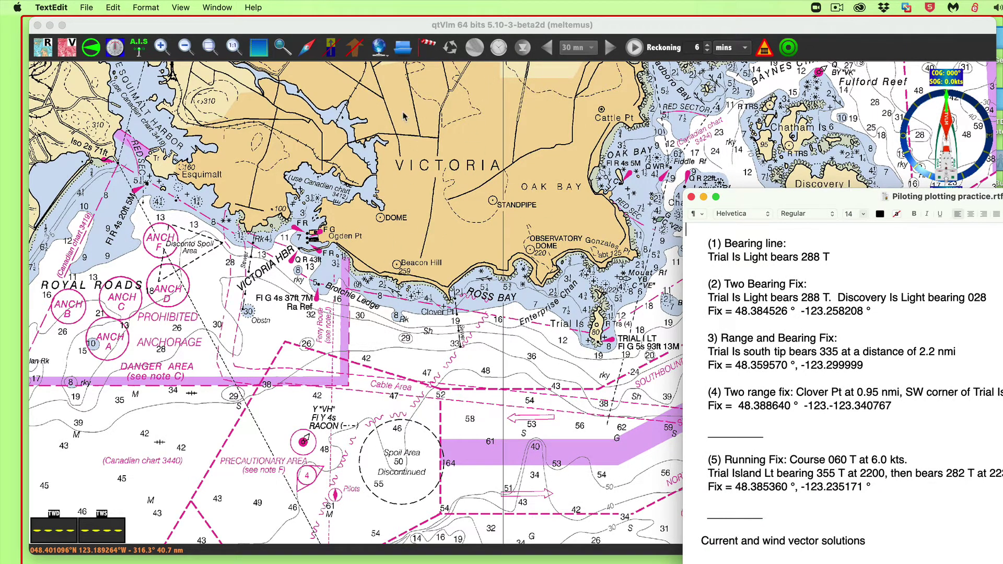
left_click_drag(999, 197, 664, 102)
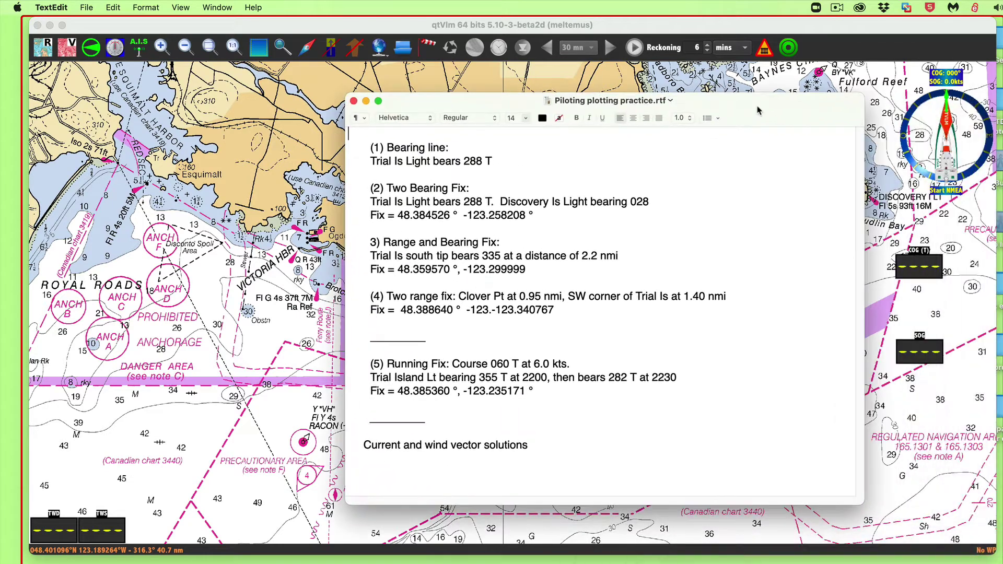
left_click(833, 8)
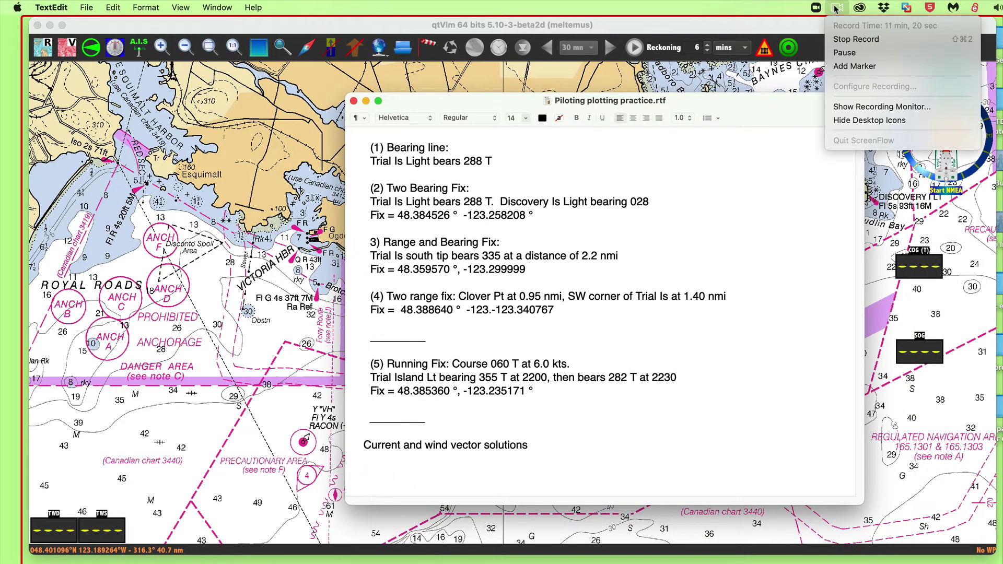